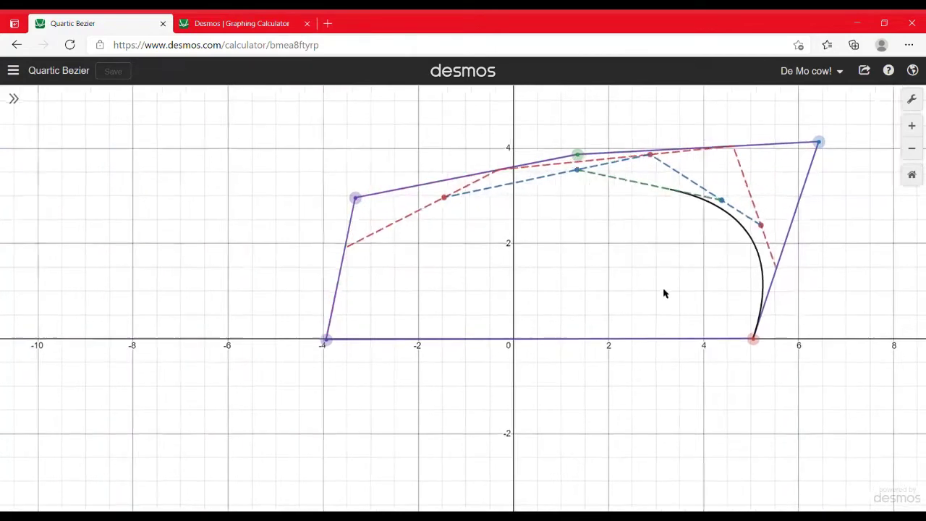
- Examine the expressions behind the Quartic Bezier graph, including the full long formulas at the end of the list
left_click(9, 100)
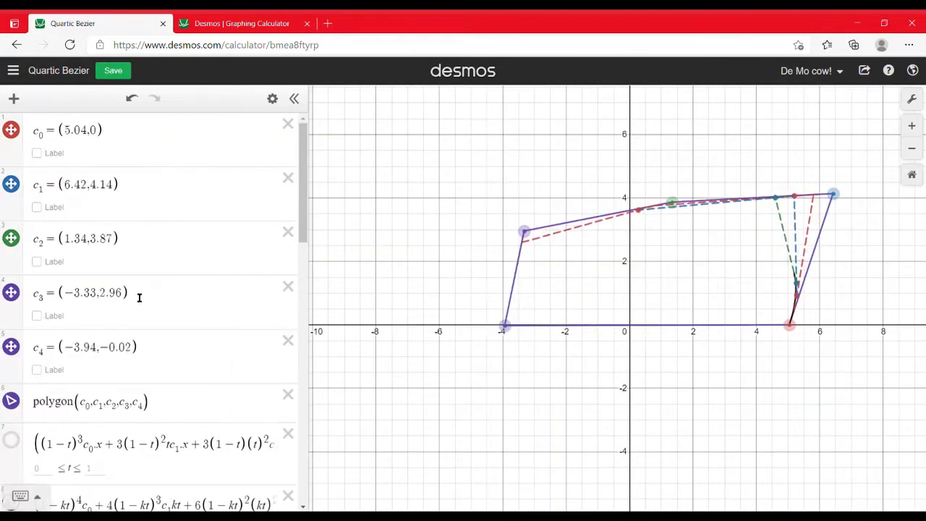
scroll(139, 295, "down", 15)
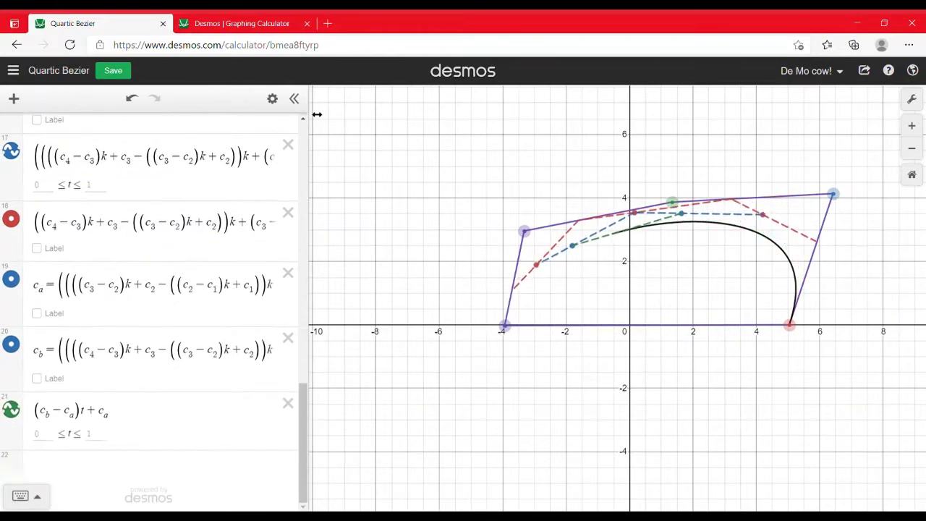
left_click_drag(300, 136, 802, 169)
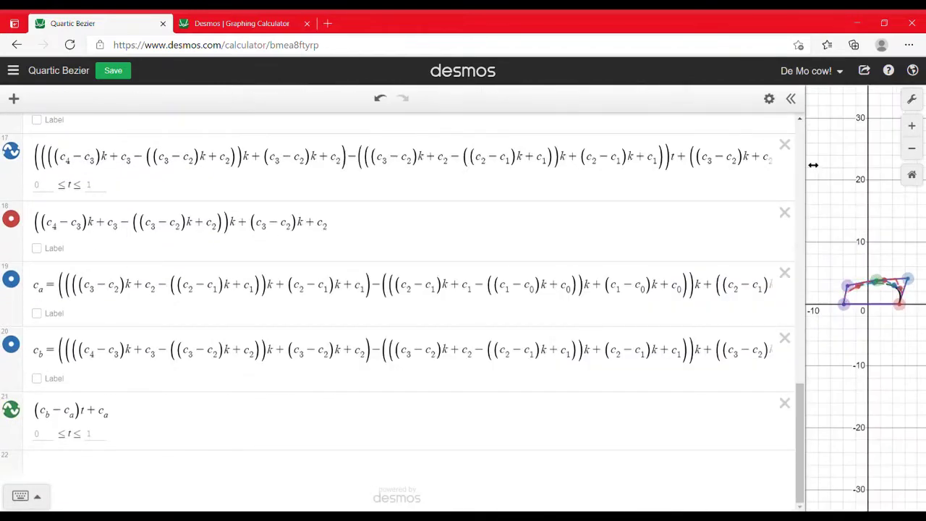
left_click_drag(804, 169, 299, 207)
left_click(290, 97)
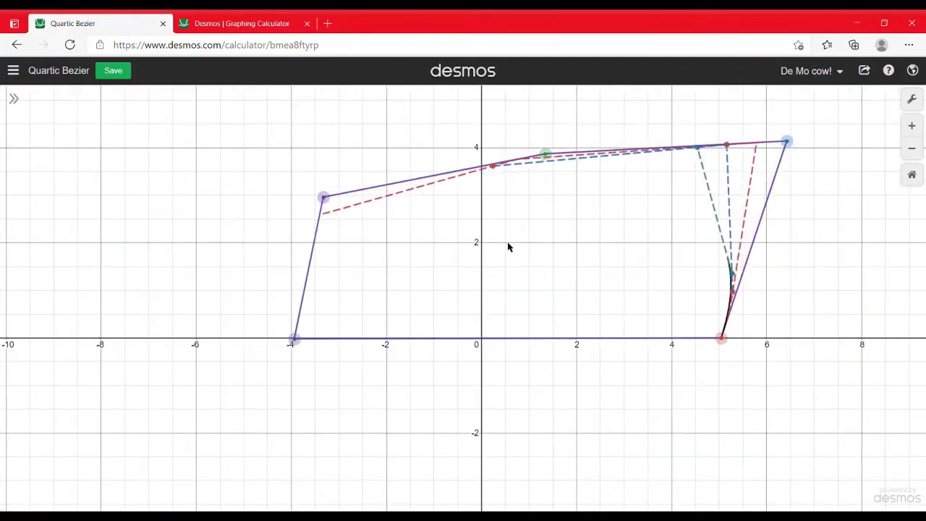
- Switch to the blank Untitled Graph and define the first control point as c_0 = (1,1)
left_click(239, 23)
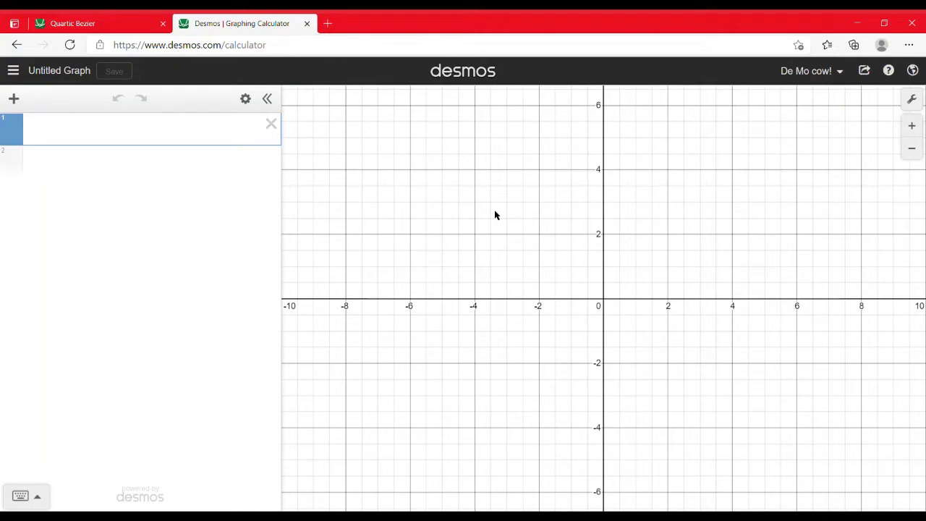
type("c_0")
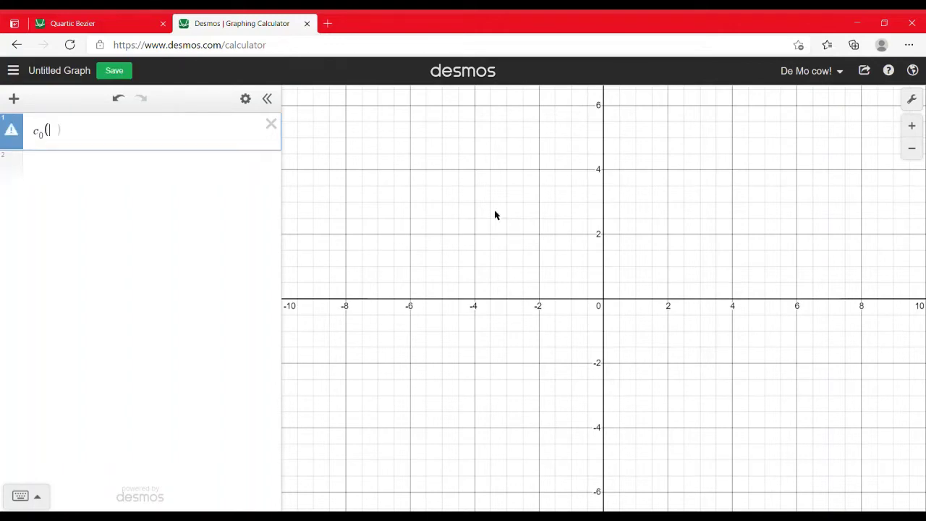
type("=(1")
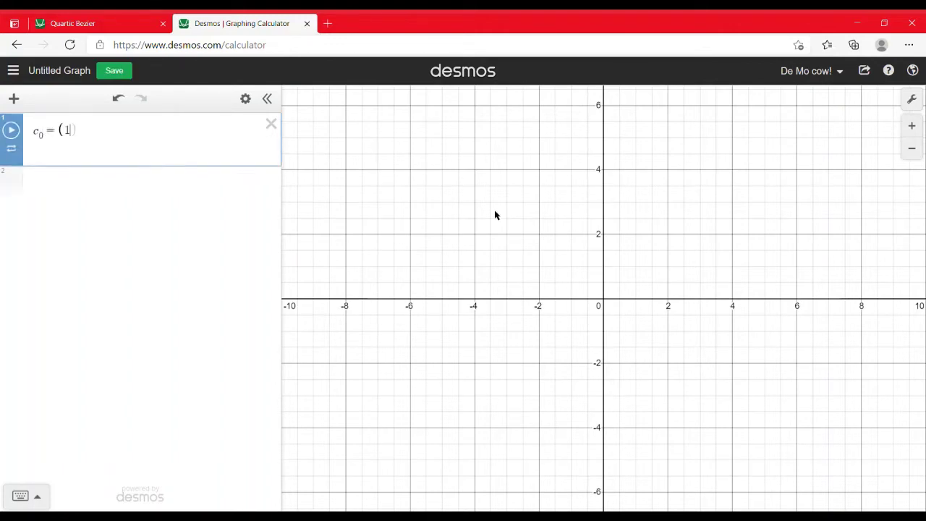
type(",1)")
key("Return")
- Define two more control points, c_1 = (1,1) and c_2 = (1,1), on separate expression lines
type("c")
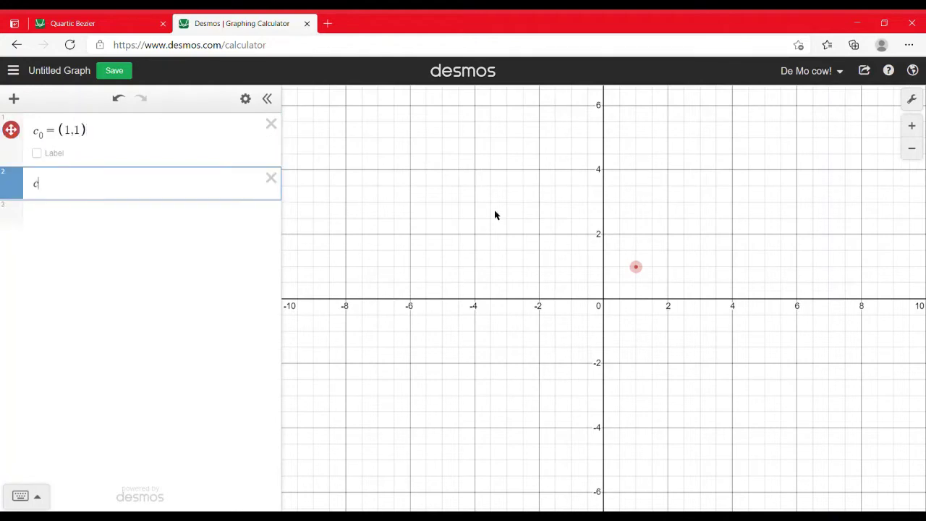
type("_")
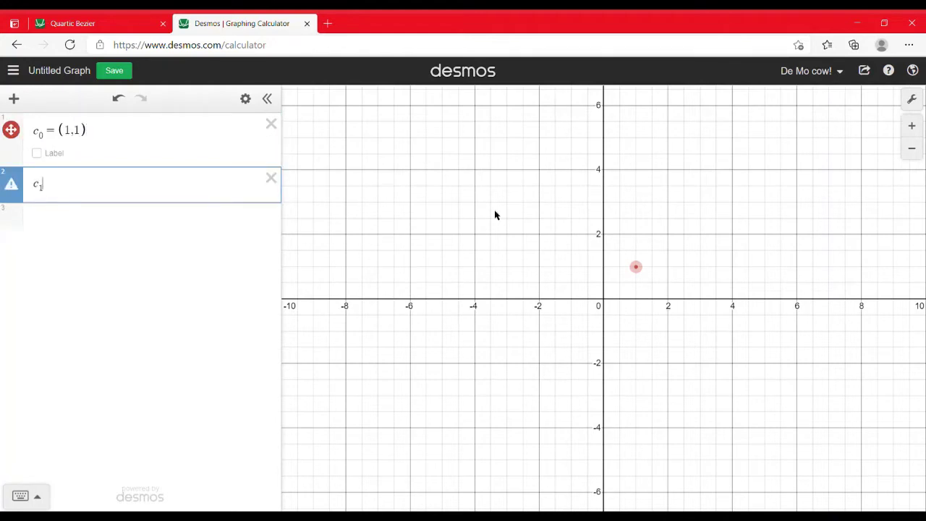
type("1=(1,1)")
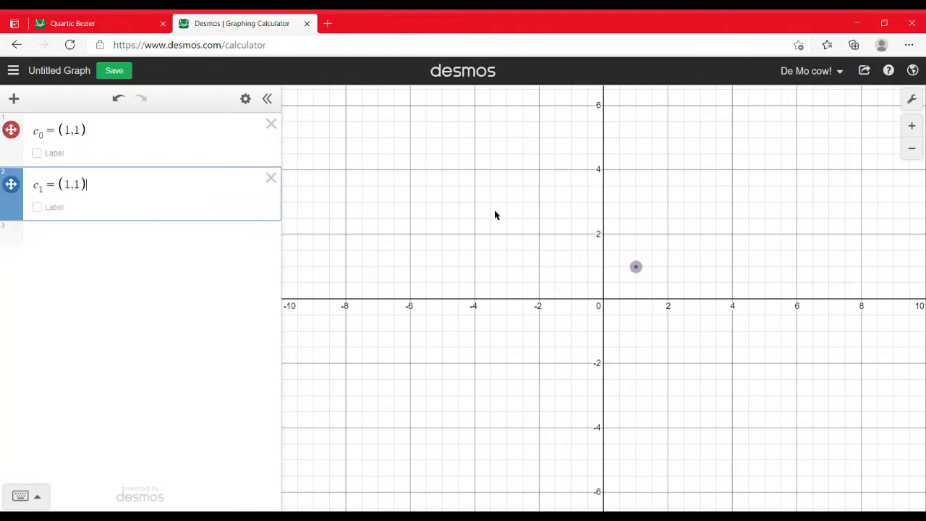
key("Return")
type("c_2")
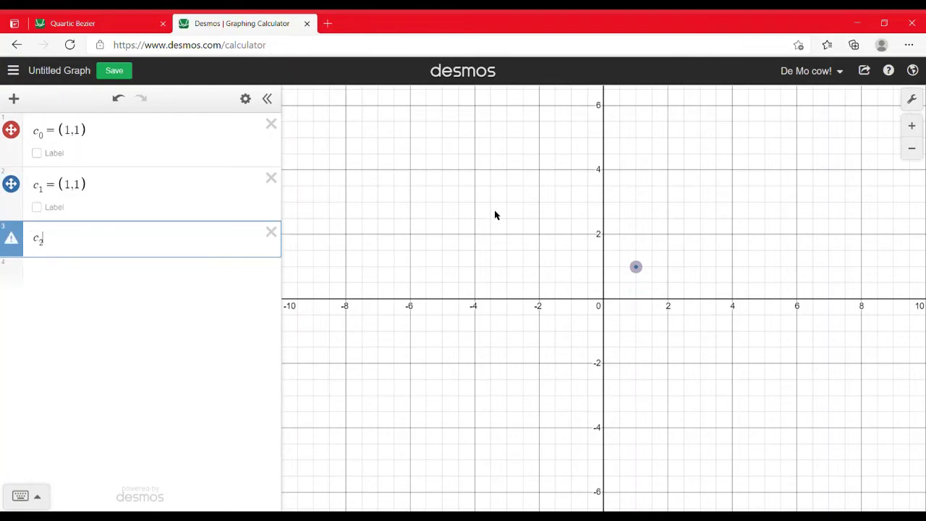
type("=(1,1")
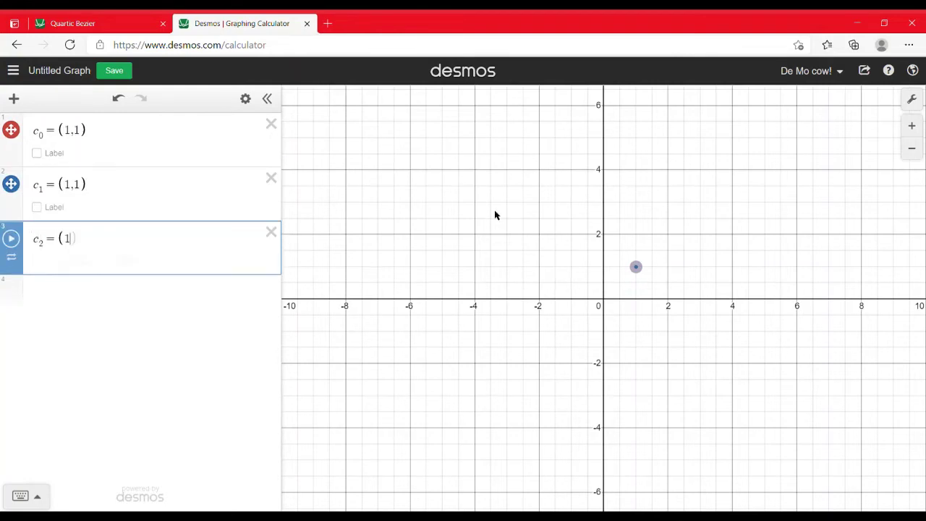
type(")")
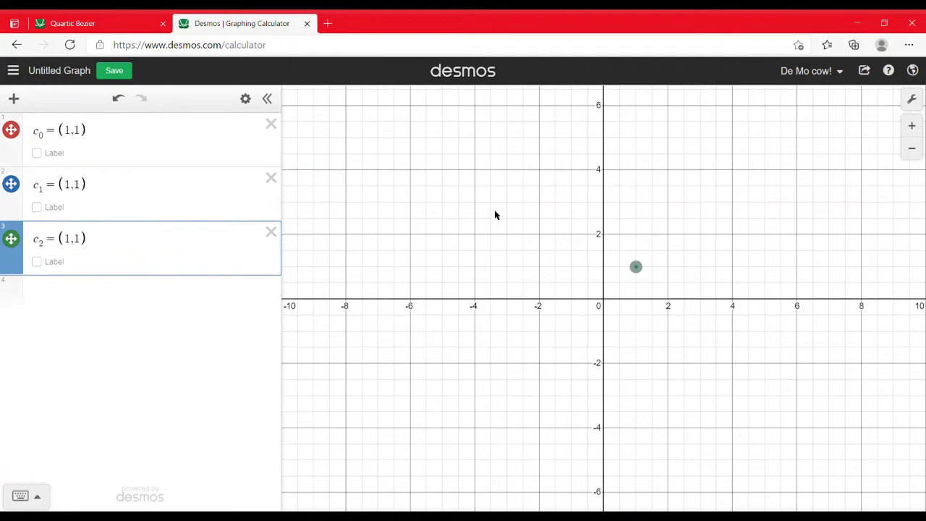
- Spread the overlapping points on the graph, moving c_0 to about (3.7, 2.22) and c_1 to about (1.36, 3.47)
left_click_drag(636, 266, 722, 227)
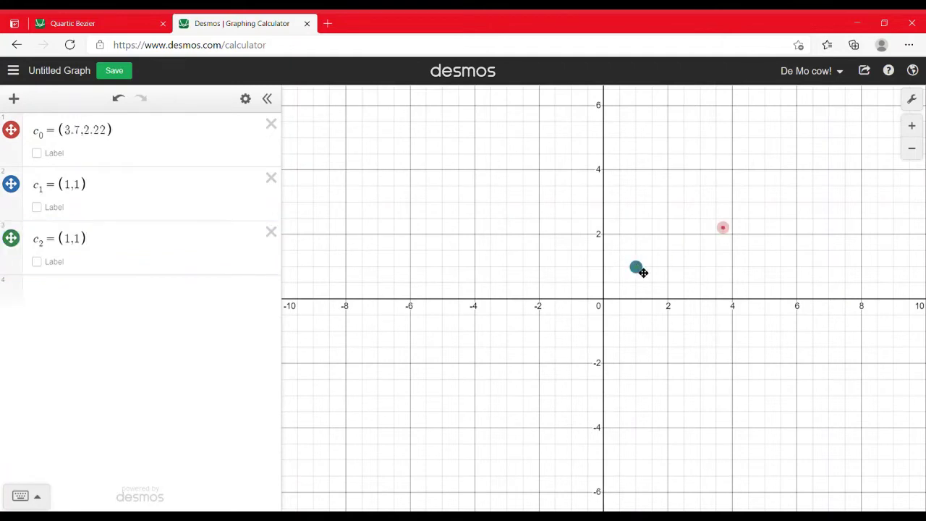
left_click_drag(636, 266, 647, 186)
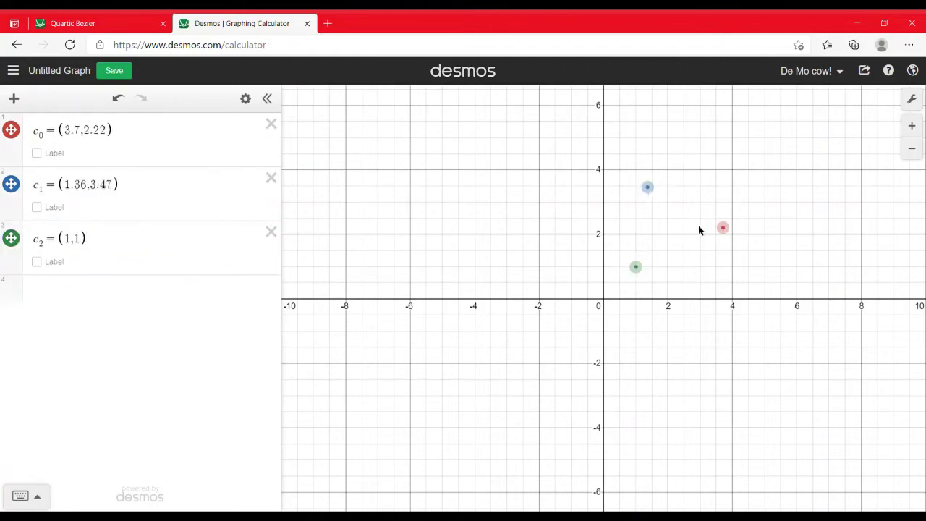
- Start the curve expression below c_2 with the factor (1-kt)
left_click(157, 239)
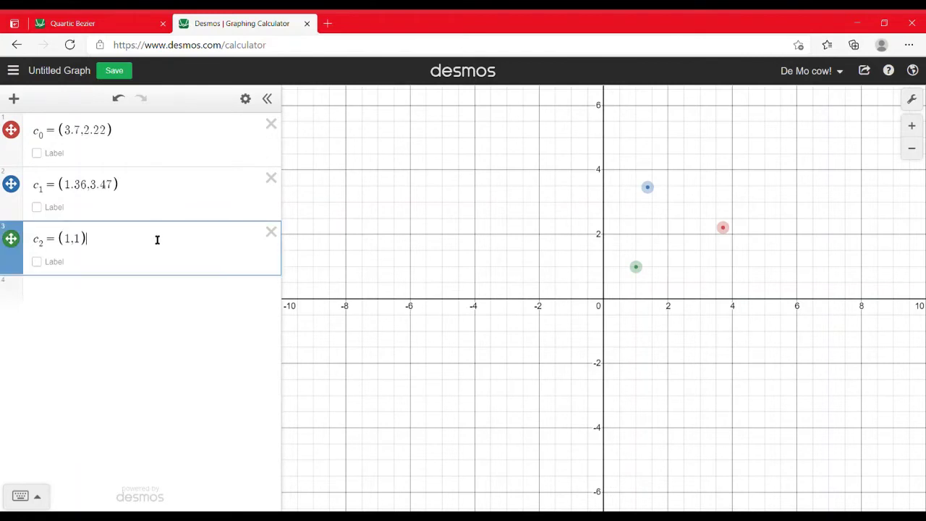
key("Return")
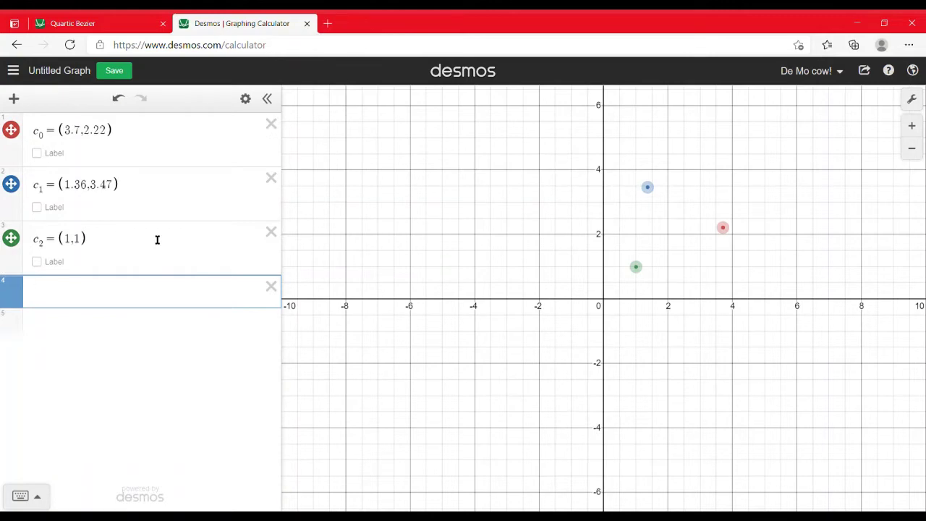
type("(")
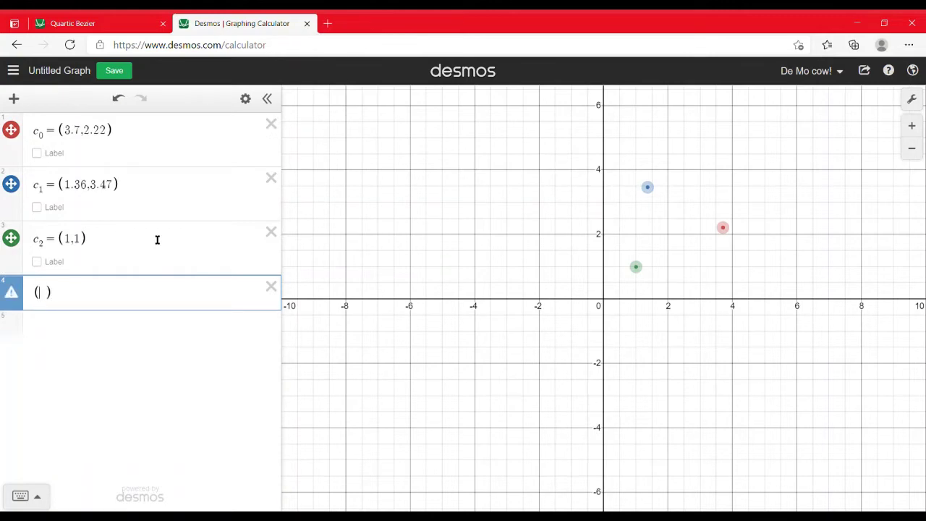
type("1-kt")
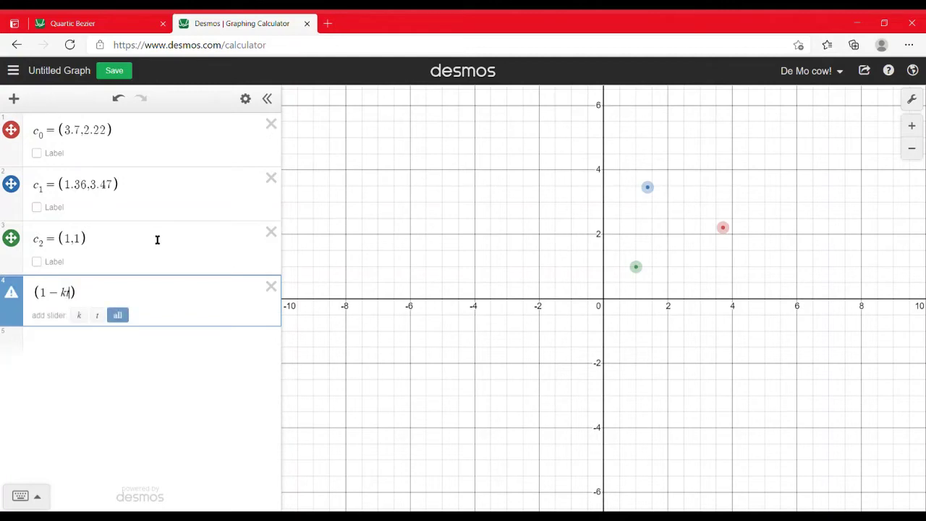
- Define the slider k = 1 on a new line and limit its range from 0 to 1
left_click(13, 98)
left_click(53, 157)
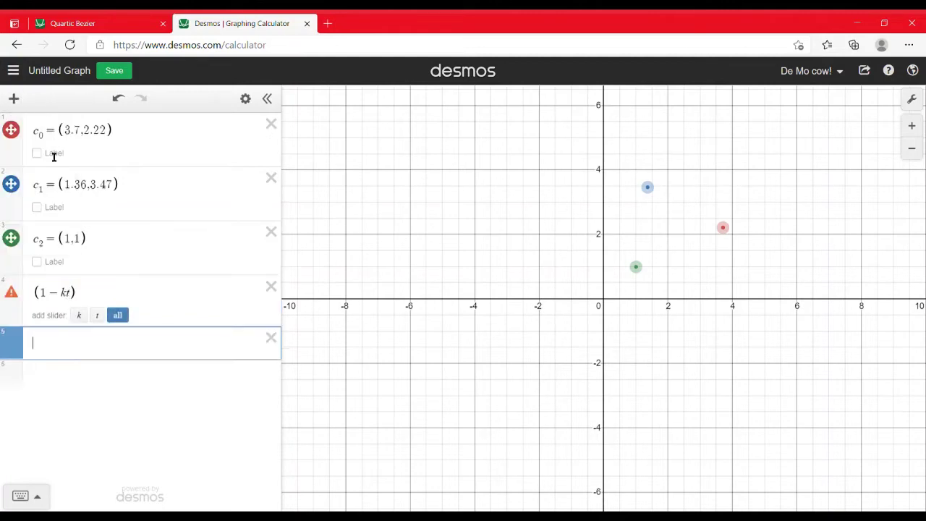
type("k = 1")
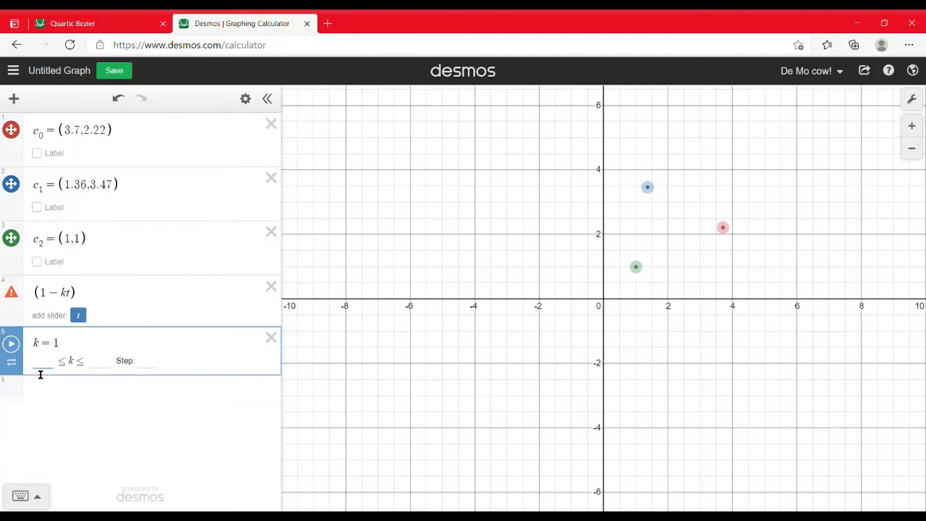
left_click(573, 367)
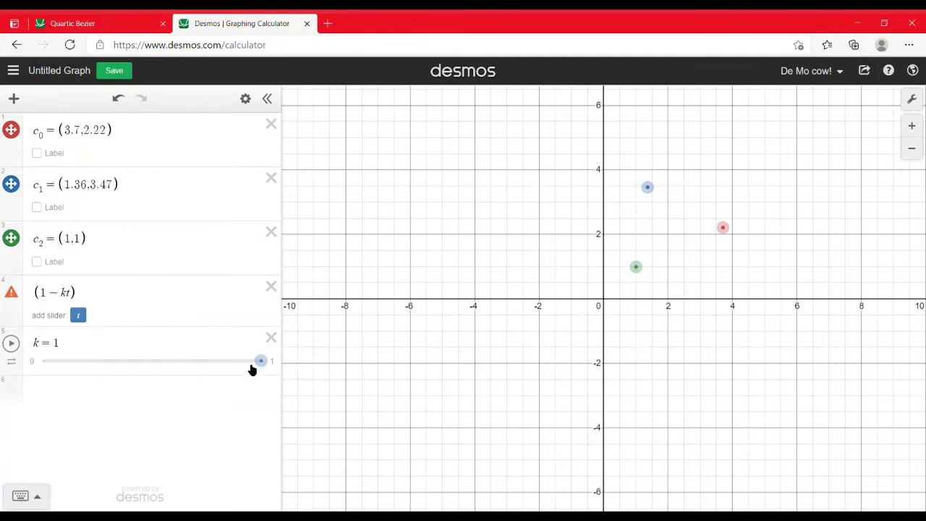
left_click_drag(260, 361, 333, 368)
- Complete the first term of the curve expression as (1-kt)^2 c_0
left_click(118, 299)
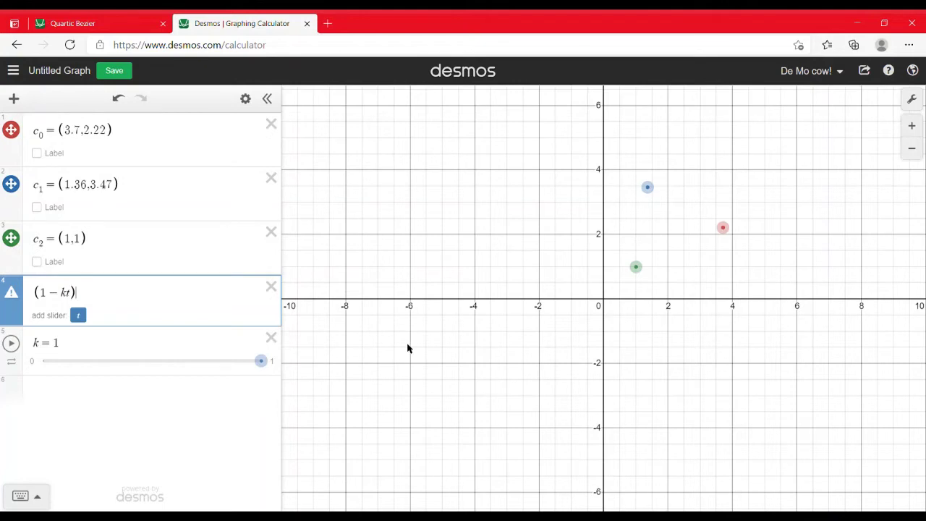
type("c")
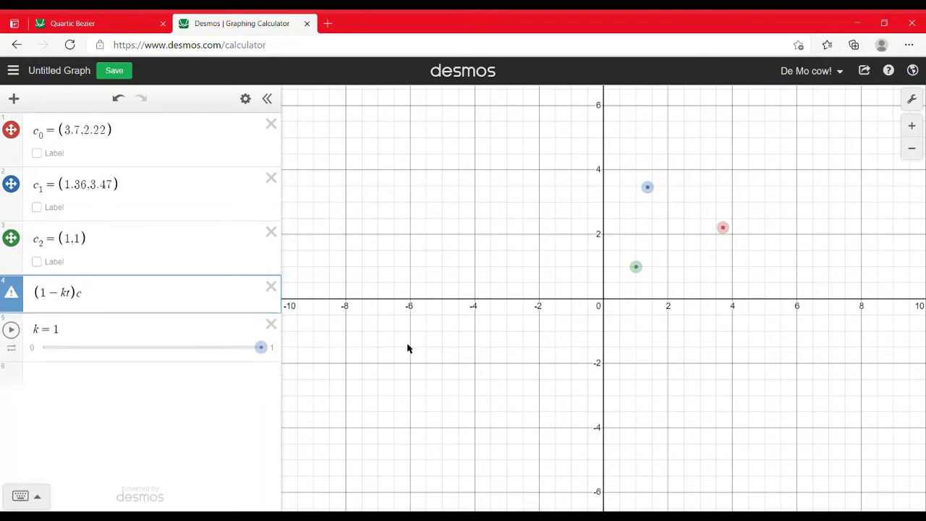
type("_0")
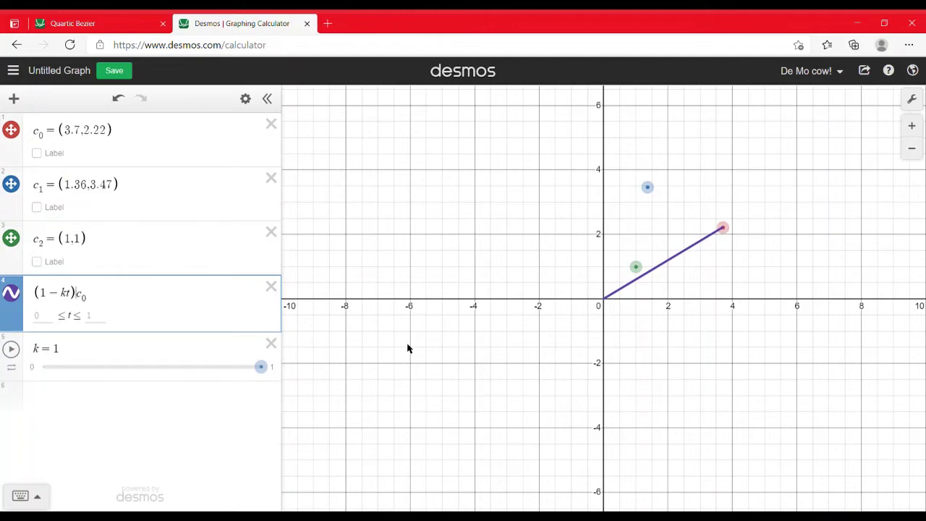
type("^")
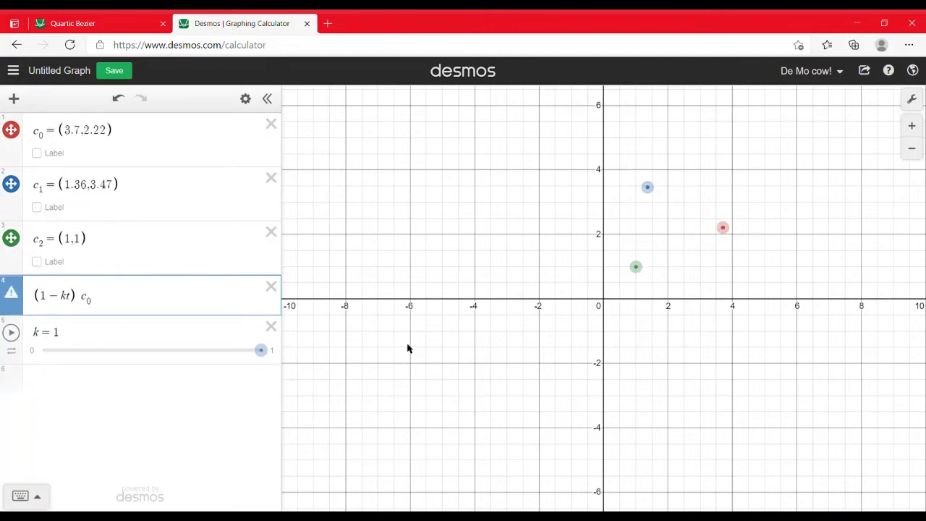
type("2")
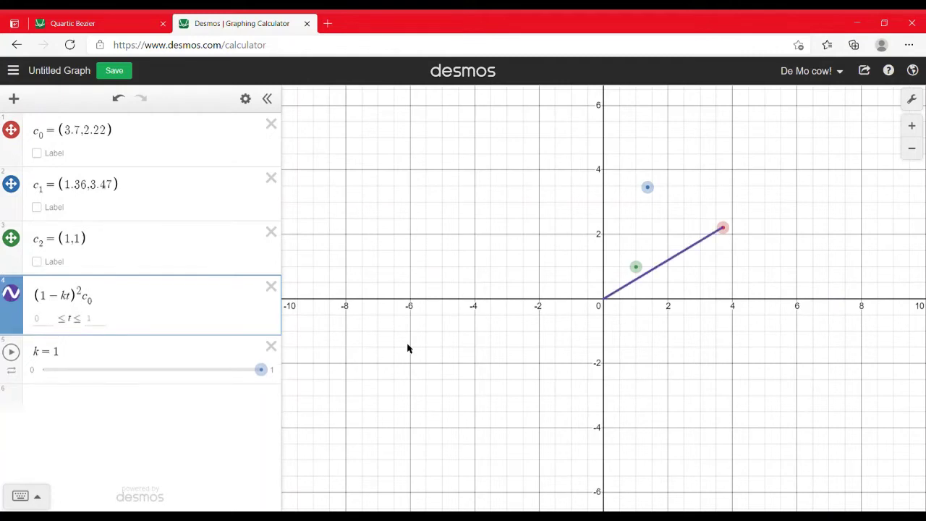
- Add the second term, 2(1-kt)tc_1, to the curve expression
type("c_0+()")
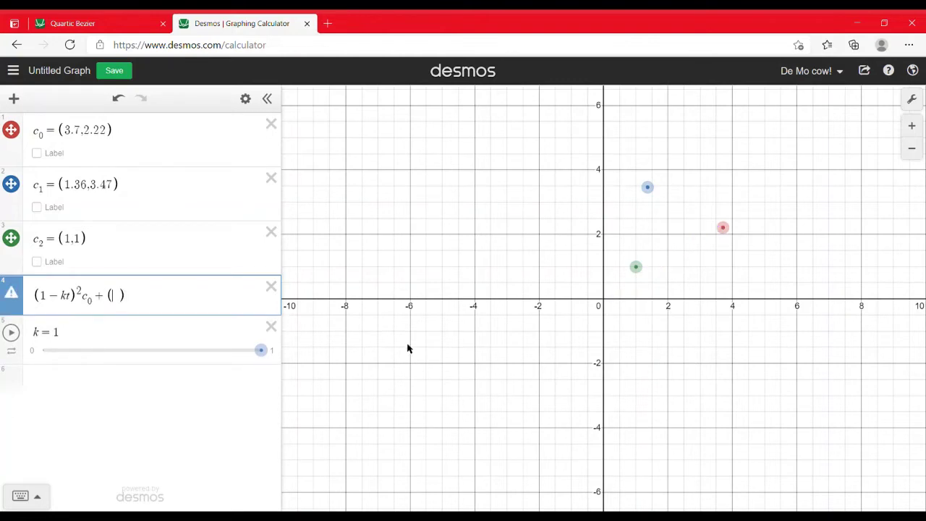
type("1-kt")
type("2")
type("tc_1")
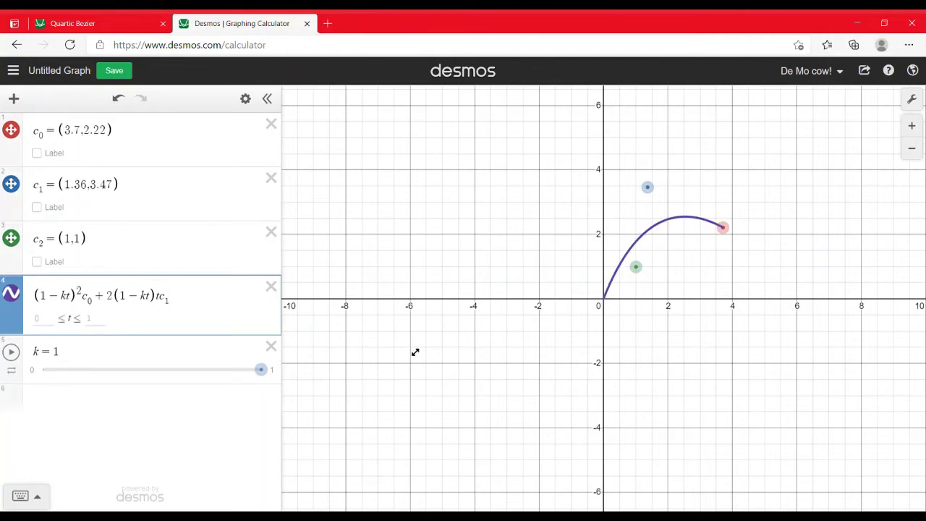
- Add the final term, t^2 c_2, to the curve expression
type("+")
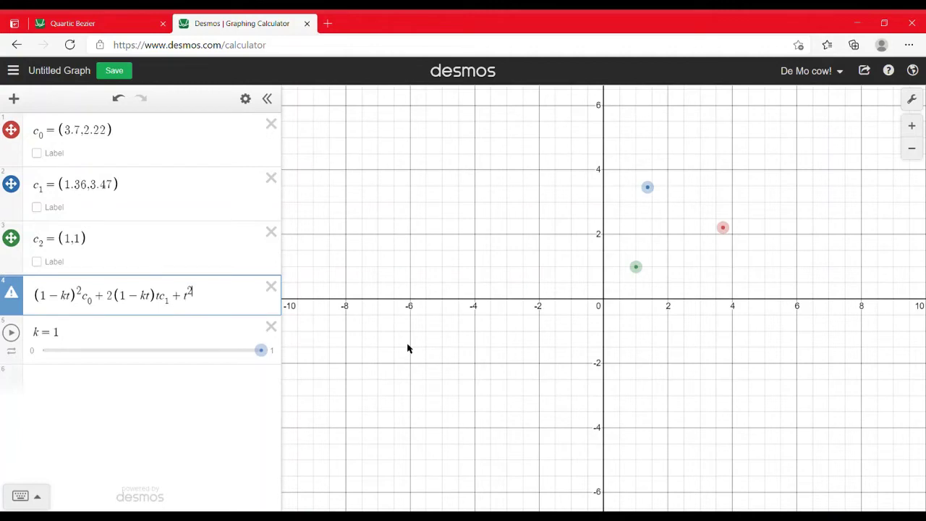
type("t^2")
key("Right")
type("c2")
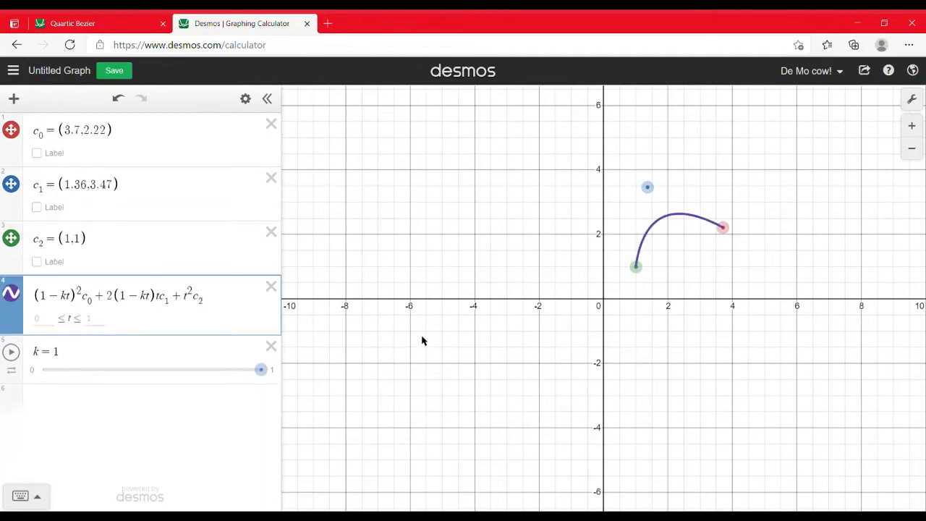
- Move c_0 to about (5.1, 2.16) and test the curve by animating k, returning the slider to 1
left_click_drag(721, 227, 768, 228)
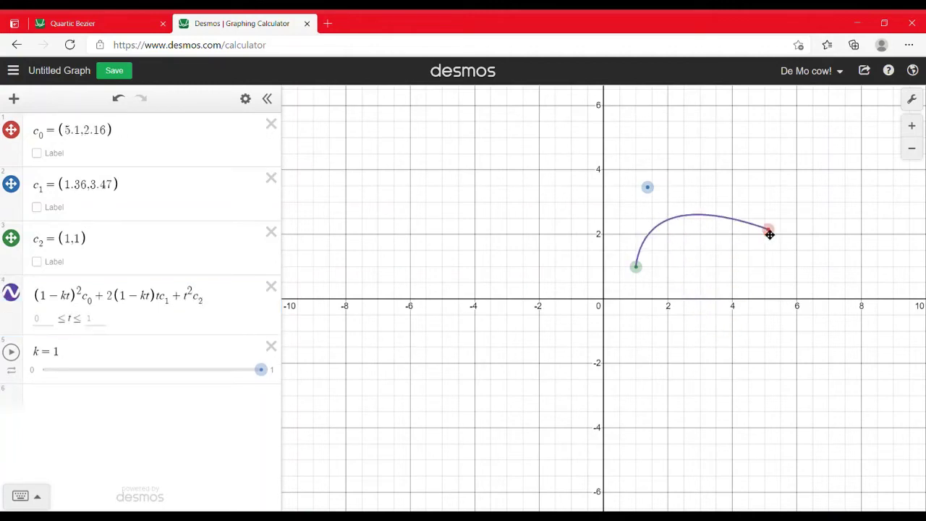
left_click(11, 351)
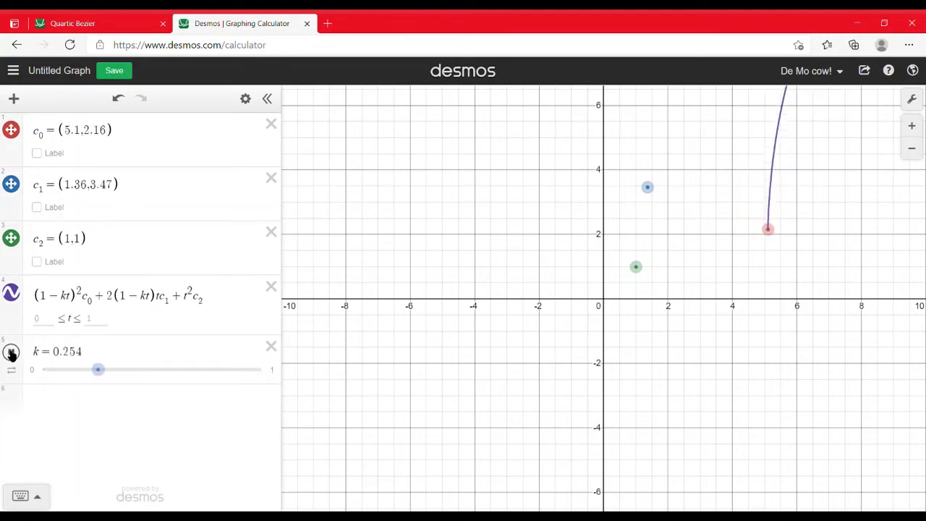
left_click(113, 367)
left_click_drag(108, 370, 364, 372)
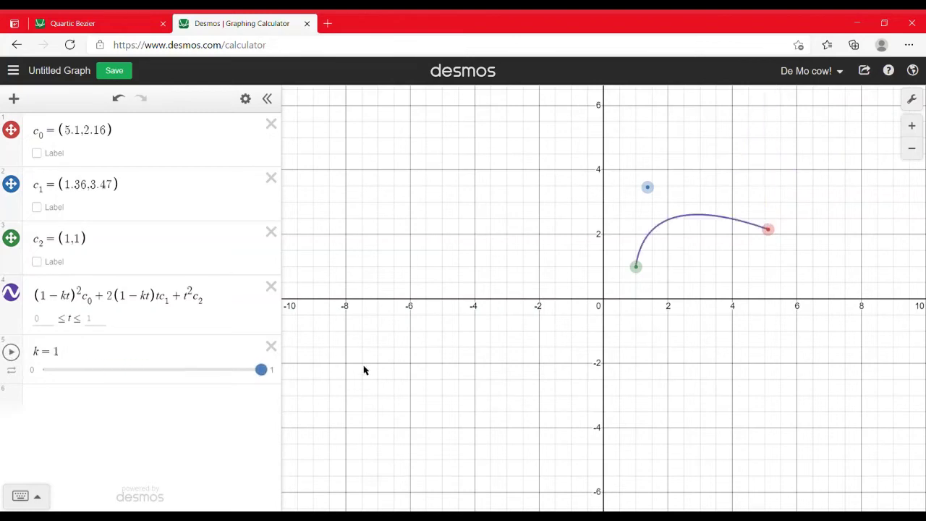
- Change the curve expression's last term to (tk)^2 c_2
left_click(190, 307)
type("(")
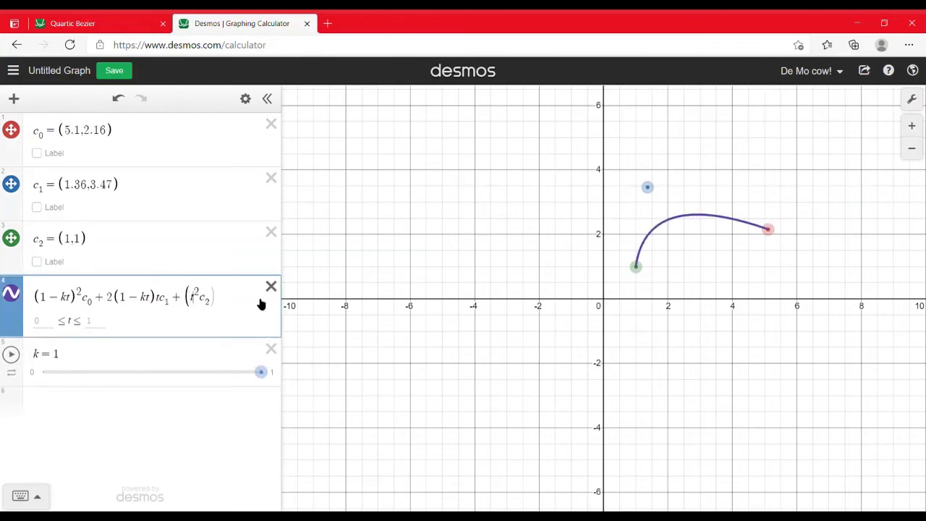
key("Right")
type(")")
type("k")
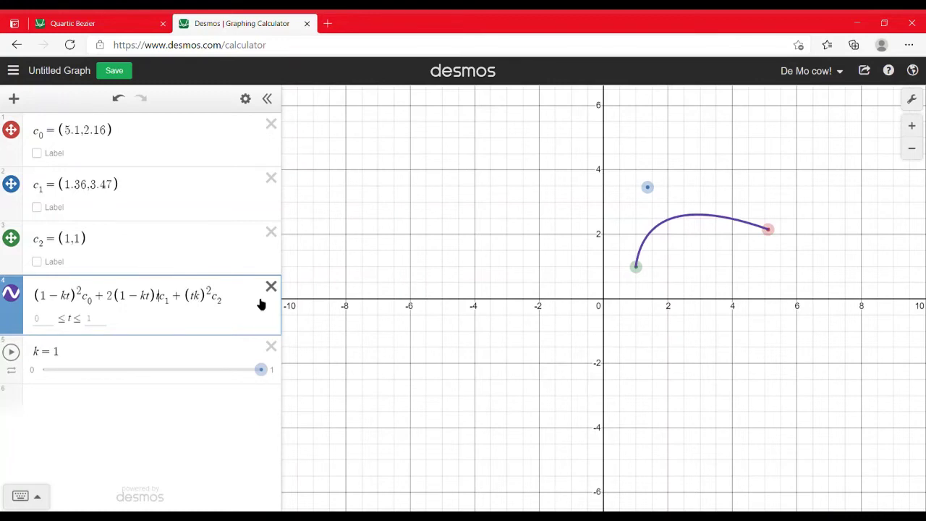
- Change the curve expression's middle term to 2(1-kt)(tk)c_1
type("(")
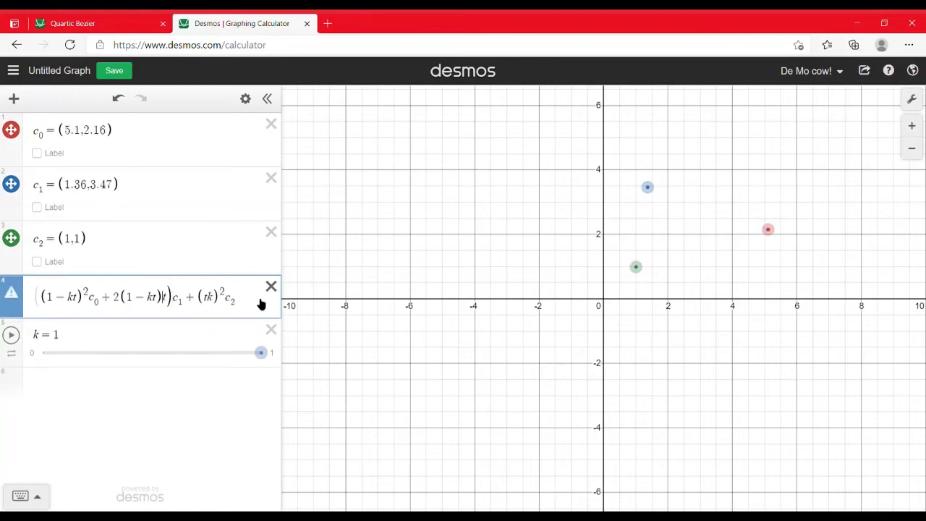
key("Right")
type(")(tk")
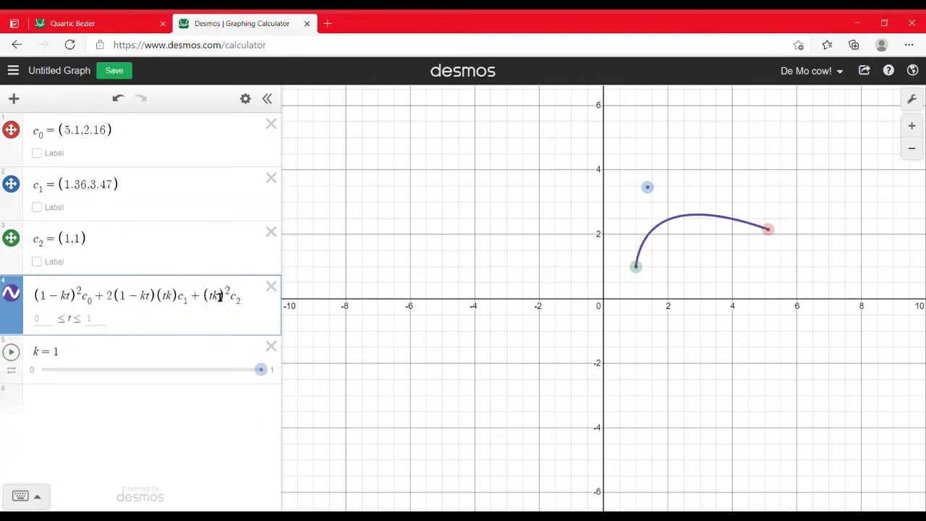
left_click(462, 282)
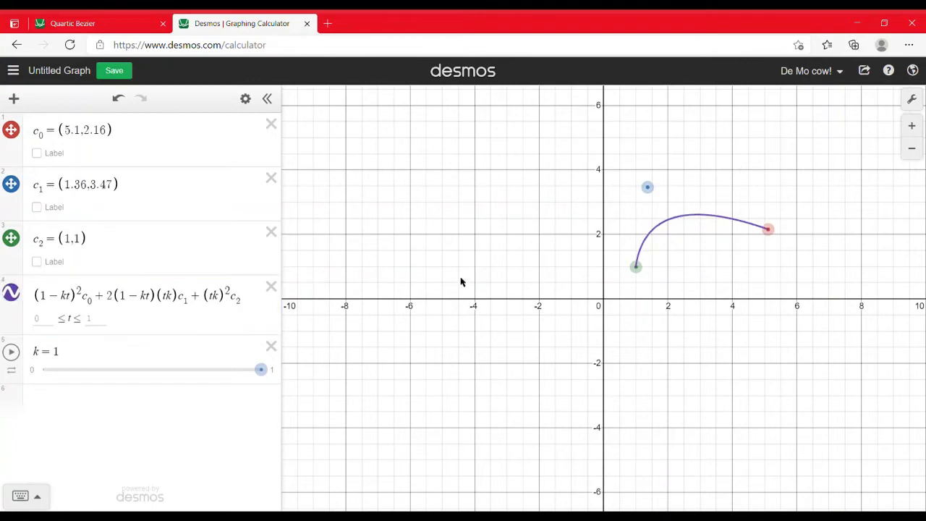
- Animate k to test the corrected curve, resize the expression list to fit the whole formula, and stop the animation
left_click(11, 351)
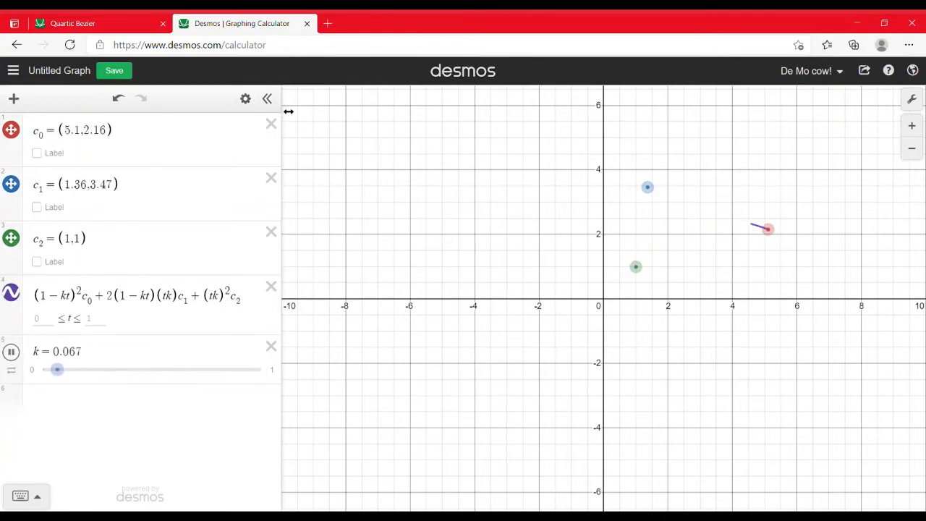
left_click_drag(282, 115, 478, 123)
double_click(307, 309)
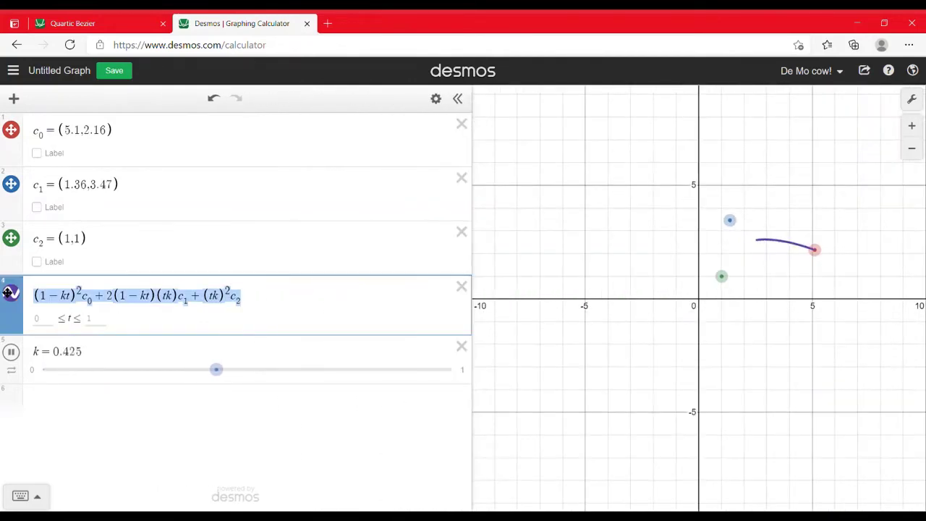
left_click(307, 309)
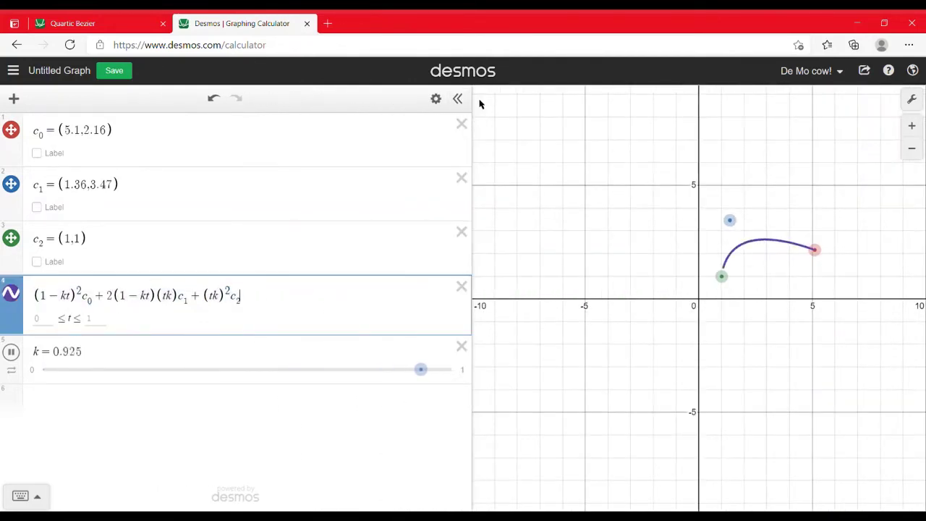
left_click_drag(468, 109, 211, 183)
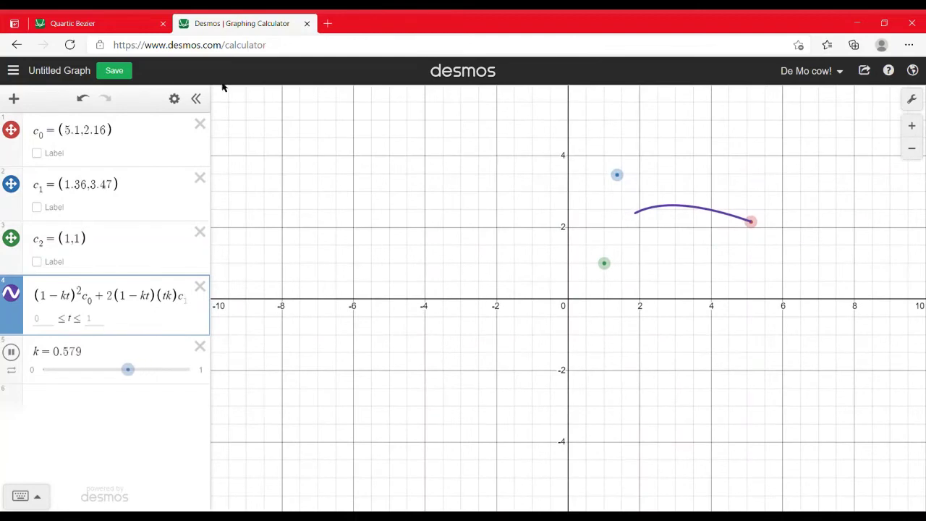
left_click(213, 359)
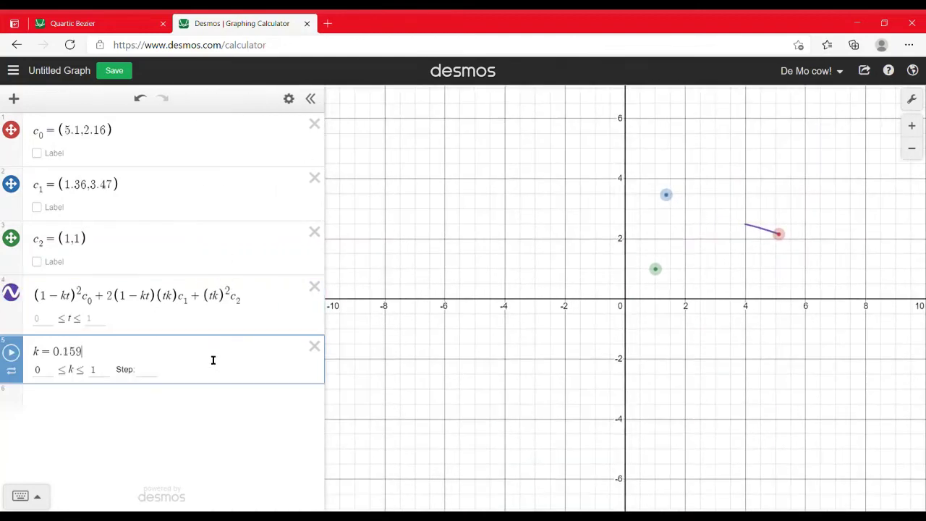
key("Return")
type("(1,1)")
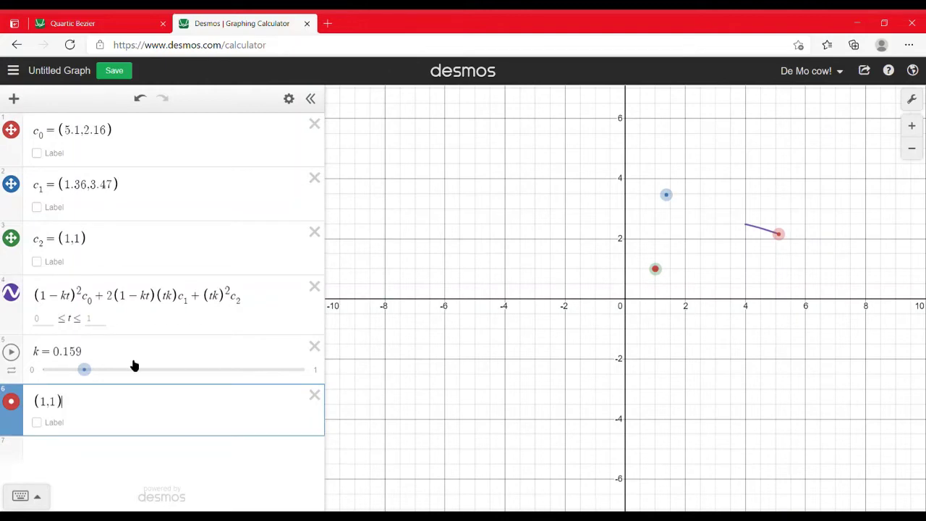
left_click(316, 396)
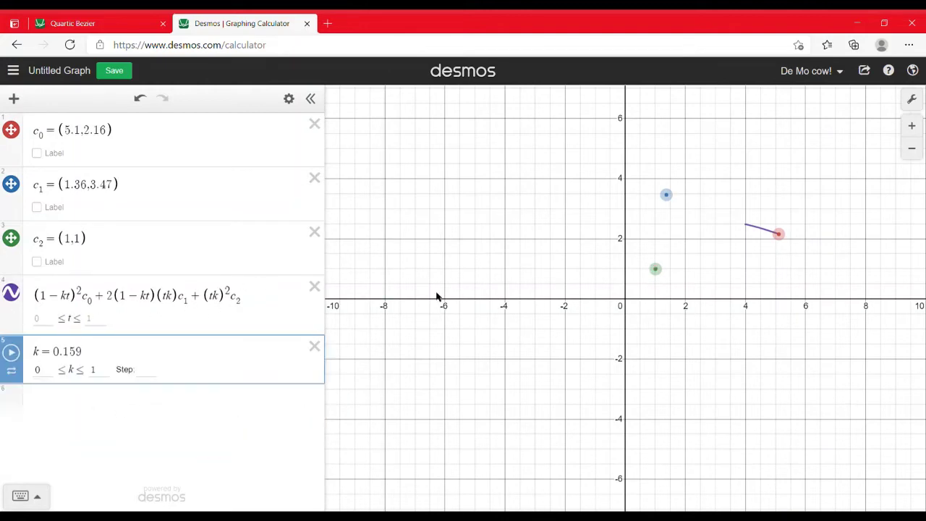
left_click(523, 389)
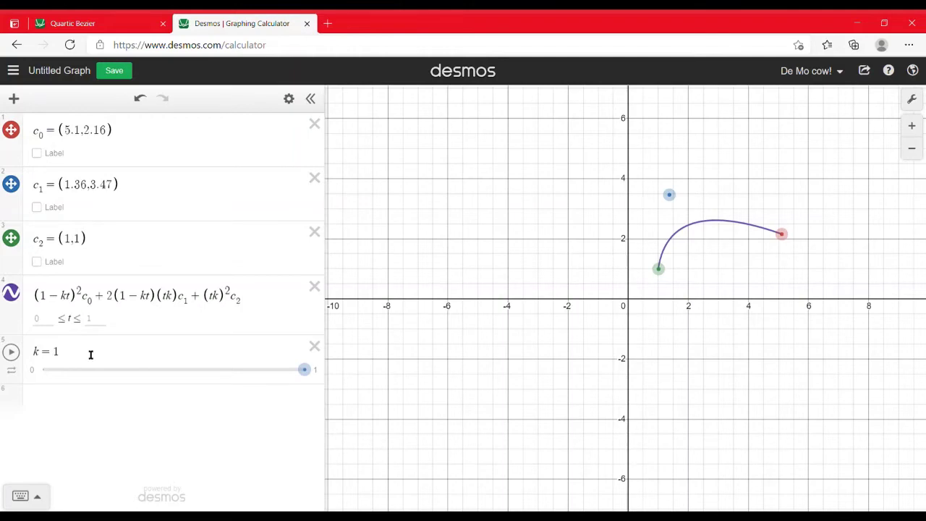
- Inspect the finished curve up close, compare it with the Quartic Bezier example graph, and return to the untitled graph
scroll(637, 232, "up", 5)
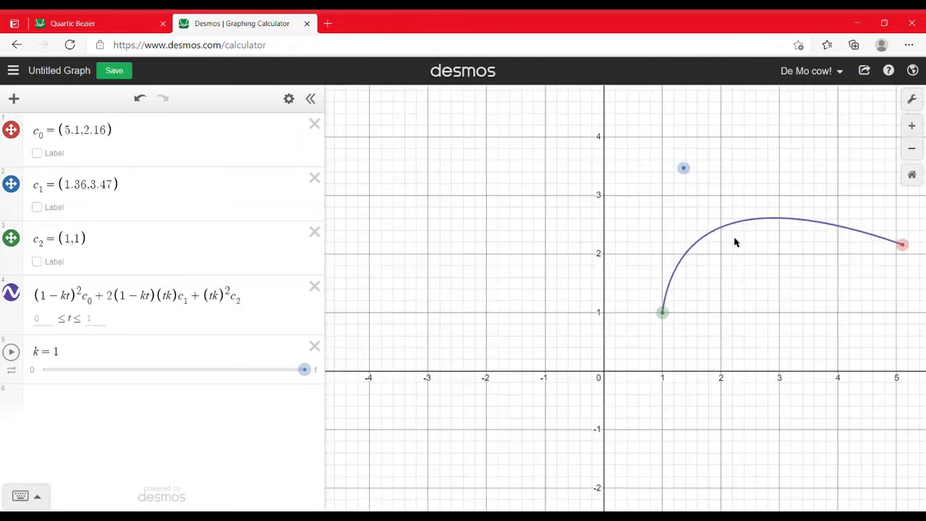
left_click(70, 21)
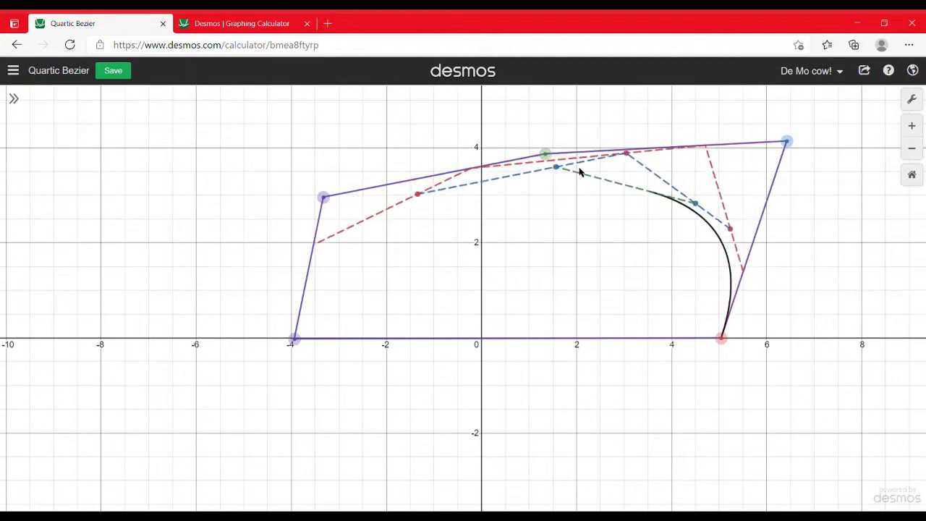
left_click(238, 24)
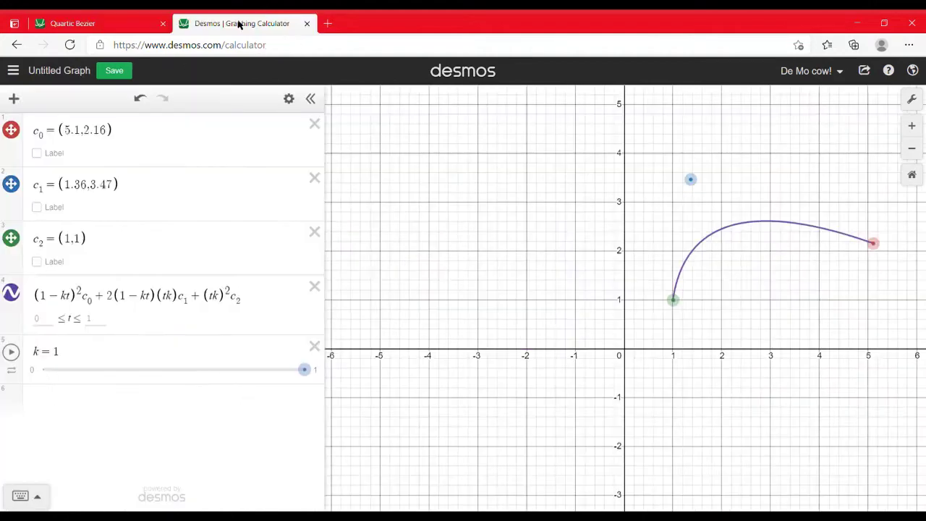
- Add polygon(c_0,c_1,c_2) as a new expression and show it as an outline without fill
left_click(178, 358)
left_click_drag(737, 281, 693, 309)
left_click(184, 346)
key("Return")
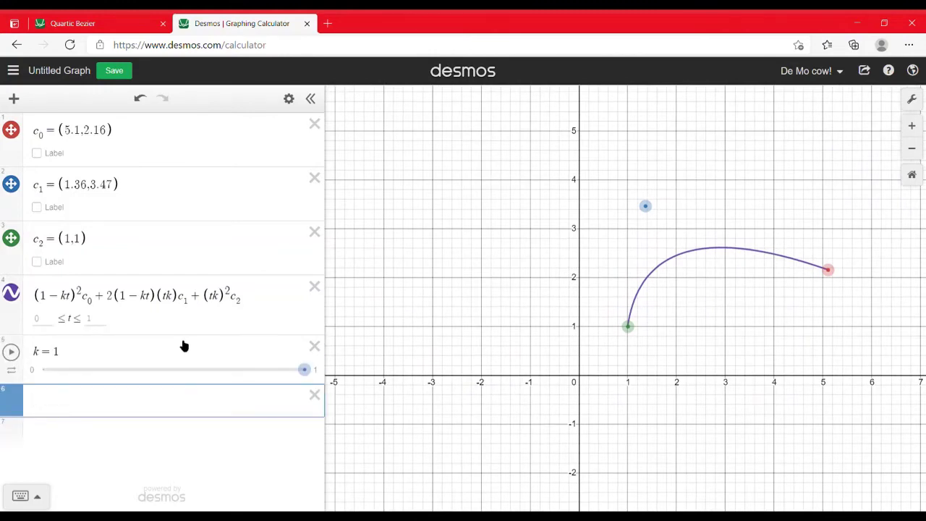
type("polygo")
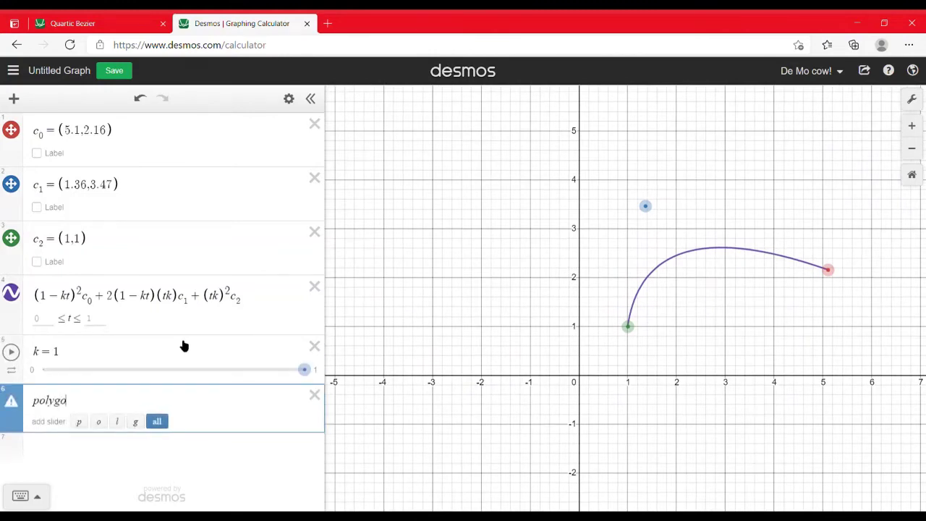
type("n(")
type("c_0")
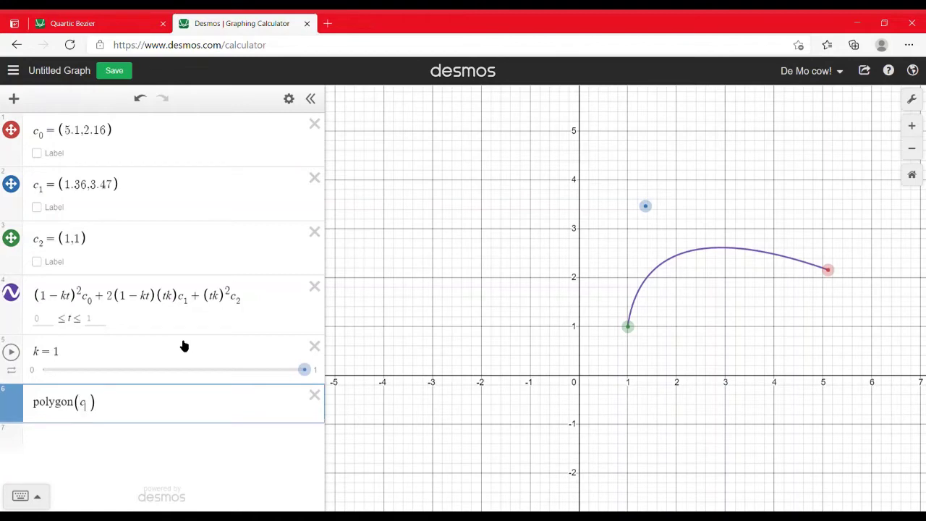
type(",c_1,c_2")
left_click(11, 401)
left_click(146, 476)
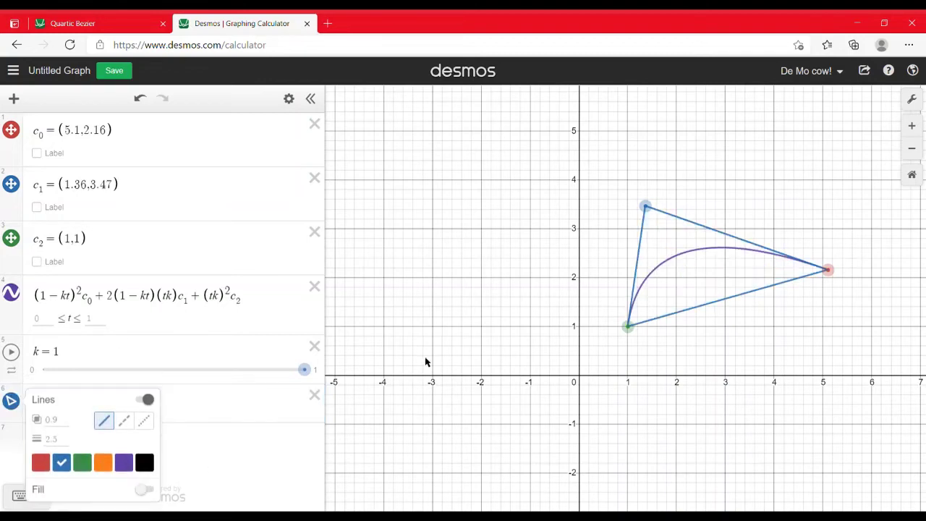
left_click(466, 334)
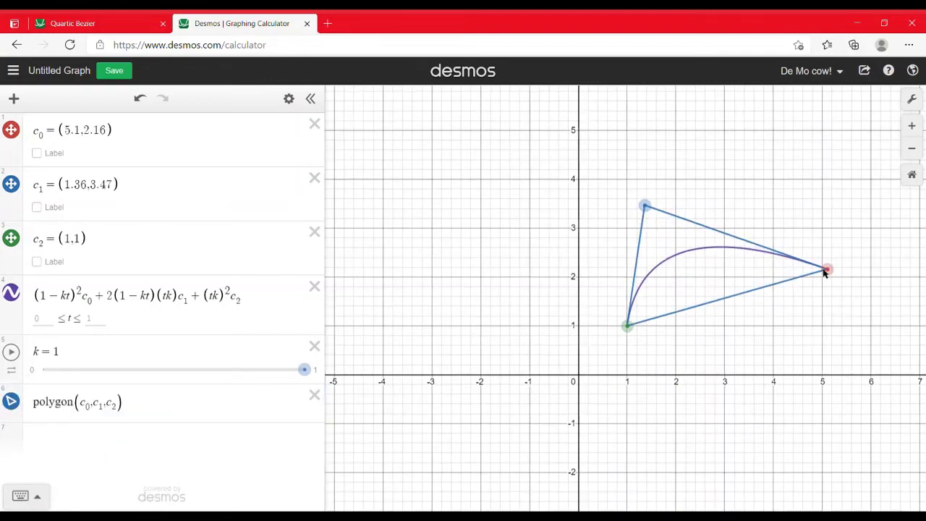
- Move control point c_0 to about (5.25, 1.49) and c_1 to about (2.93, 3.63)
left_click_drag(824, 272, 835, 302)
left_click_drag(652, 213, 728, 206)
- Delete the polygon expression
left_click(205, 399)
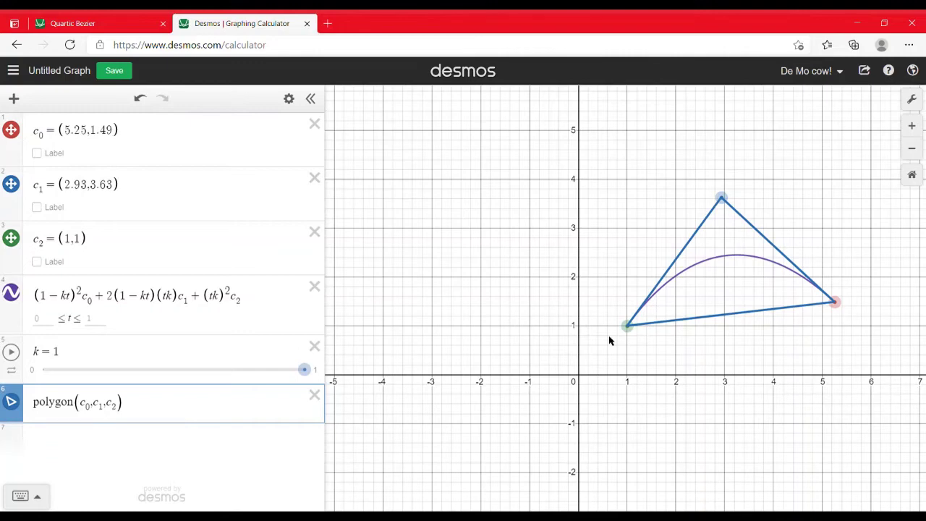
left_click(314, 395)
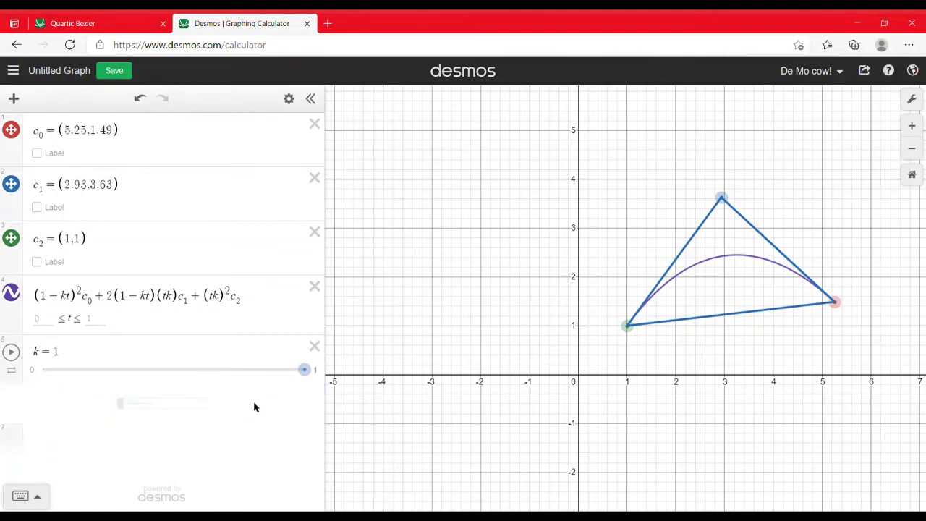
- Add the expression (c_1-c_0)t+c_0 to draw the line segment from c_0 to c_1
left_click(249, 376)
key("Return")
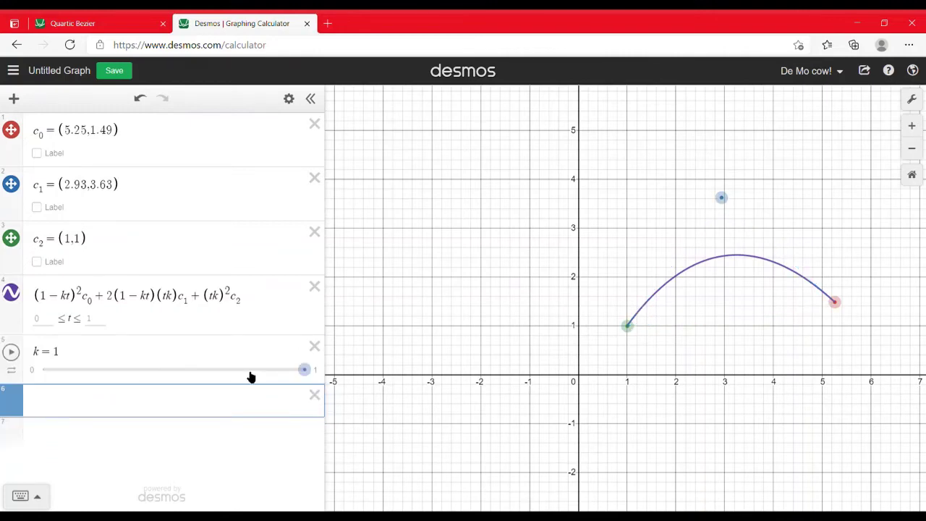
type("c_0")
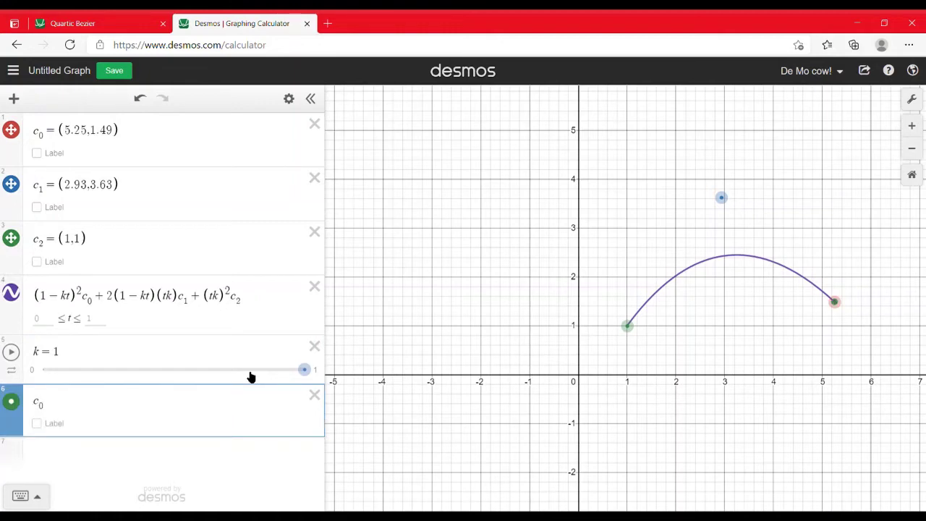
type("(d")
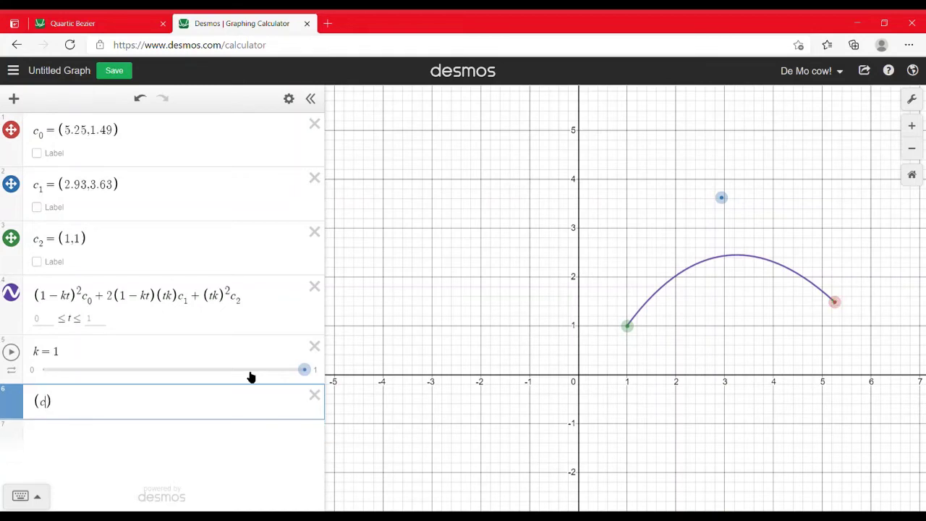
key("BackSpace")
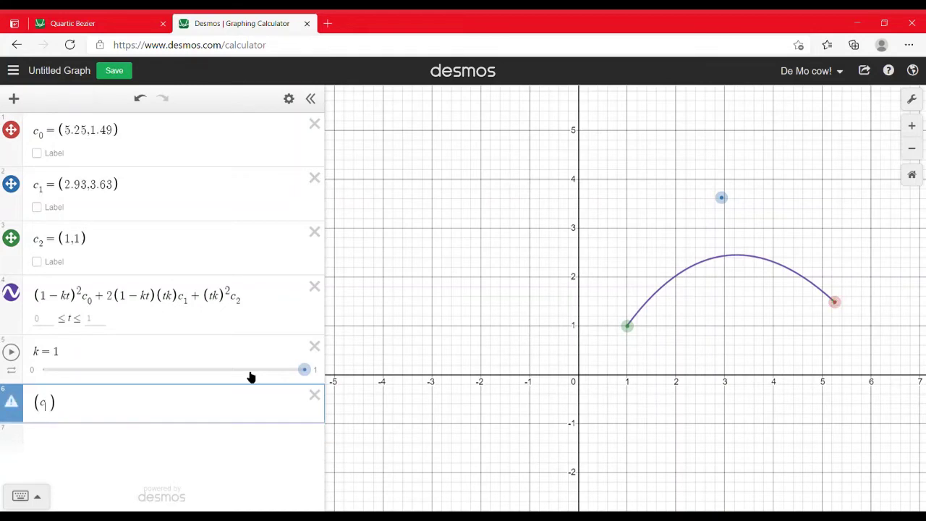
type("1-c2")
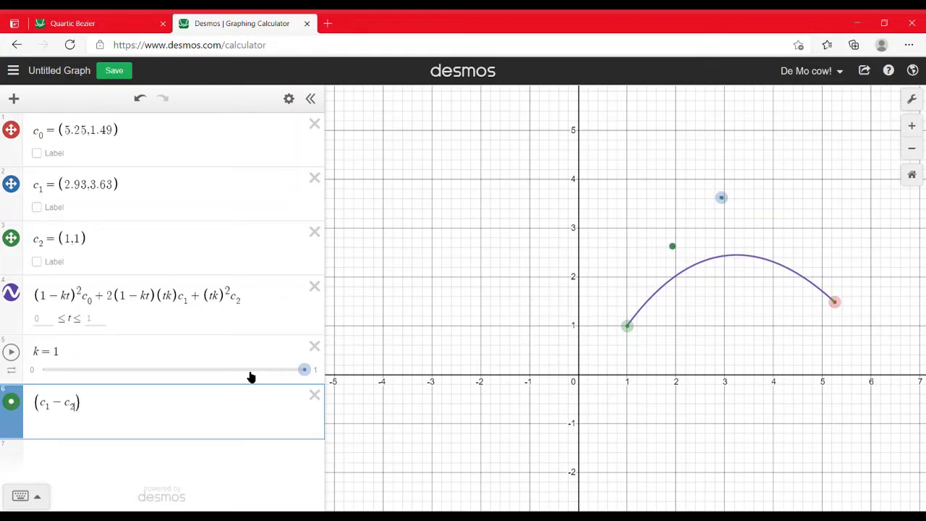
type("t")
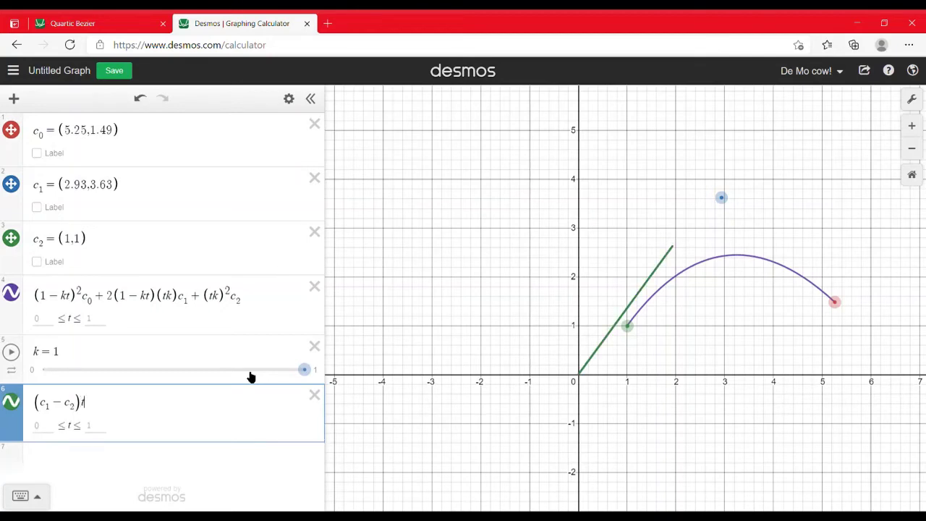
key("BackSpace")
type("0)t ")
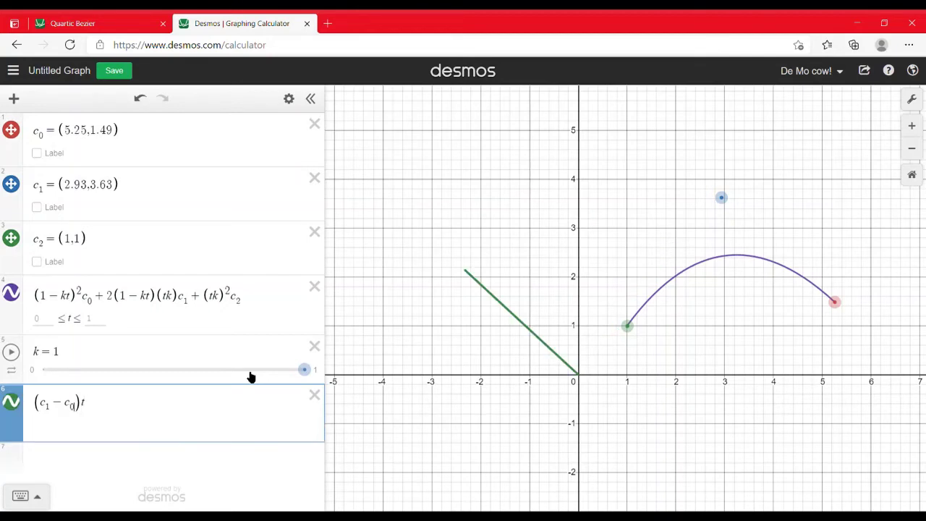
type("+ c0")
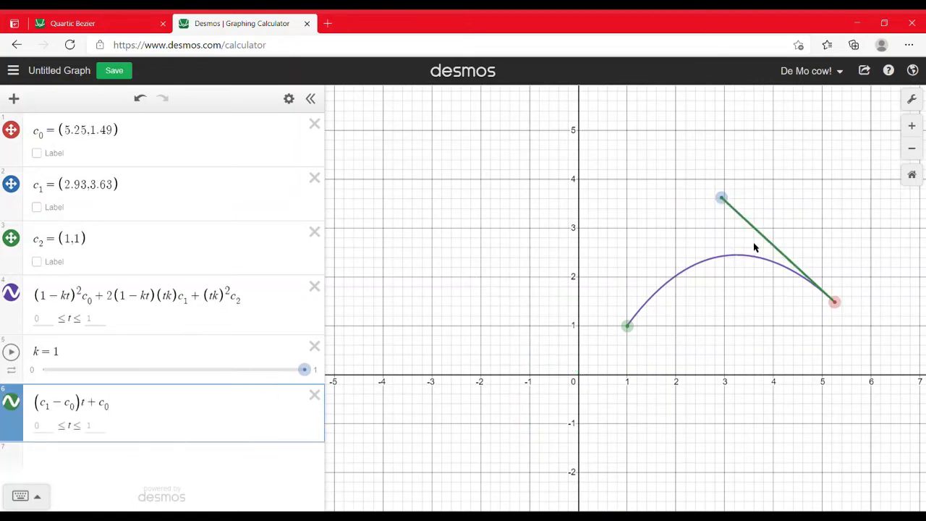
- Add the expression (c_2-c_1)t+c_1 to draw the line segment from c_1 to c_2
left_click_drag(753, 248, 684, 251)
left_click(128, 409)
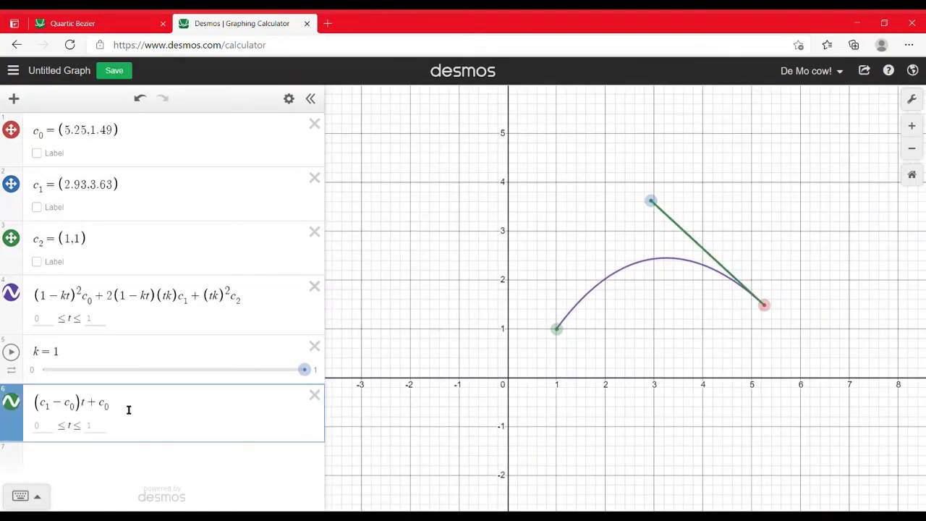
key("Return")
type("(c_4")
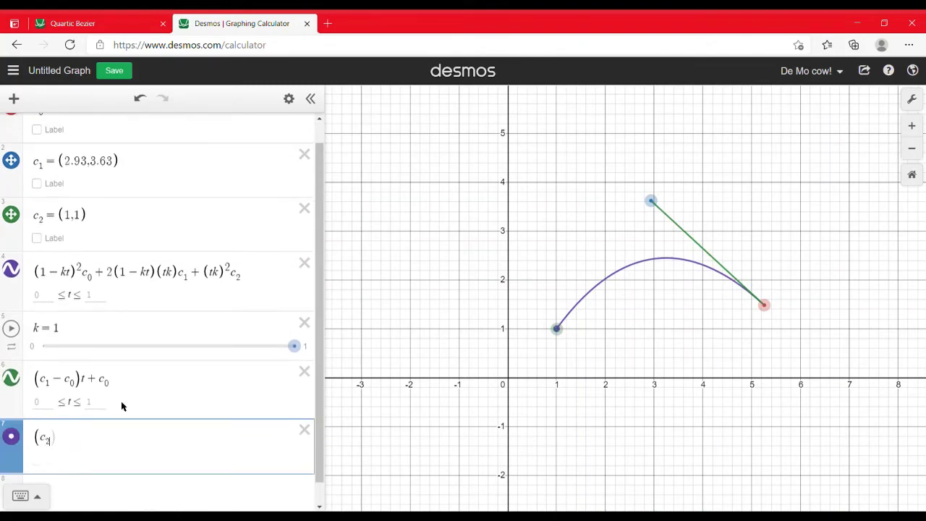
type("-c")
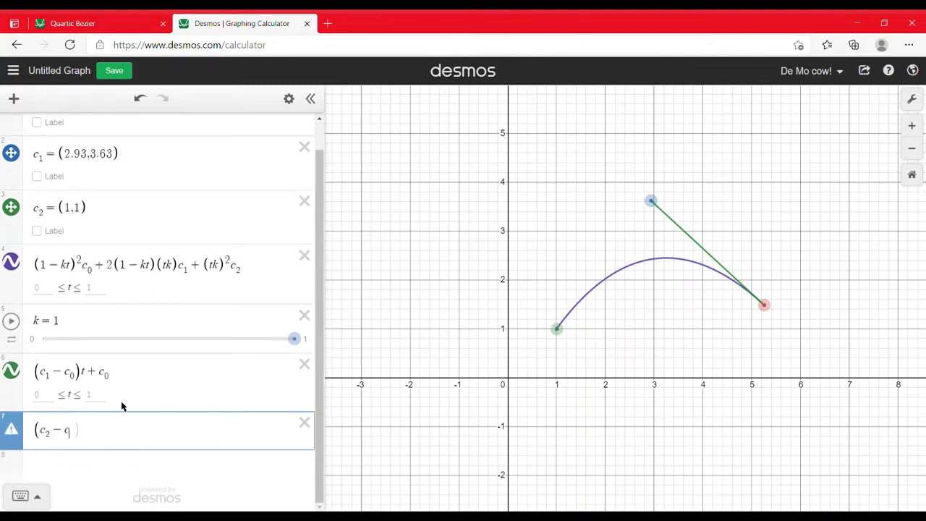
type("1")
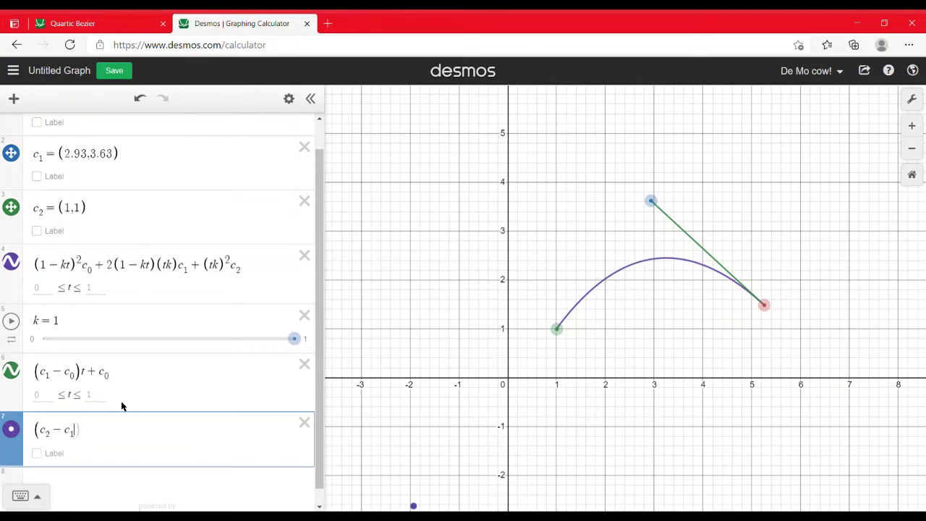
type(")t")
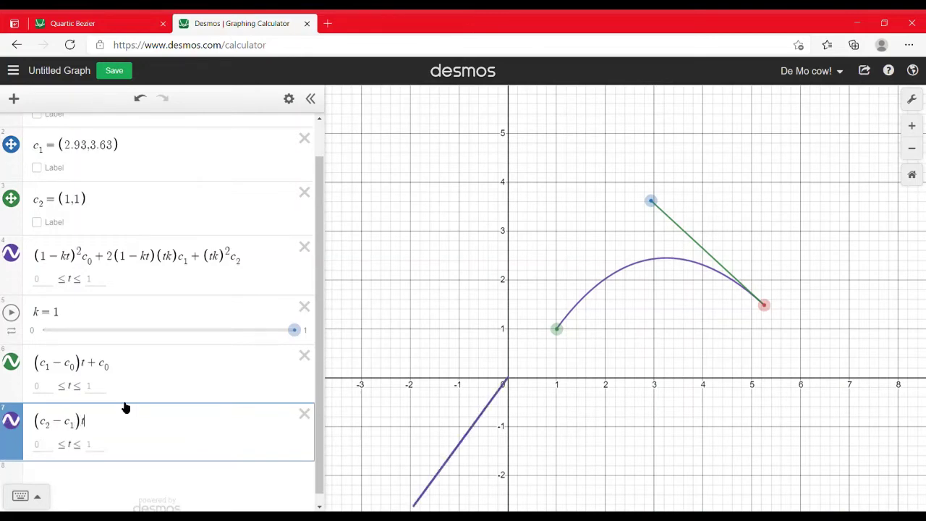
type("+c1")
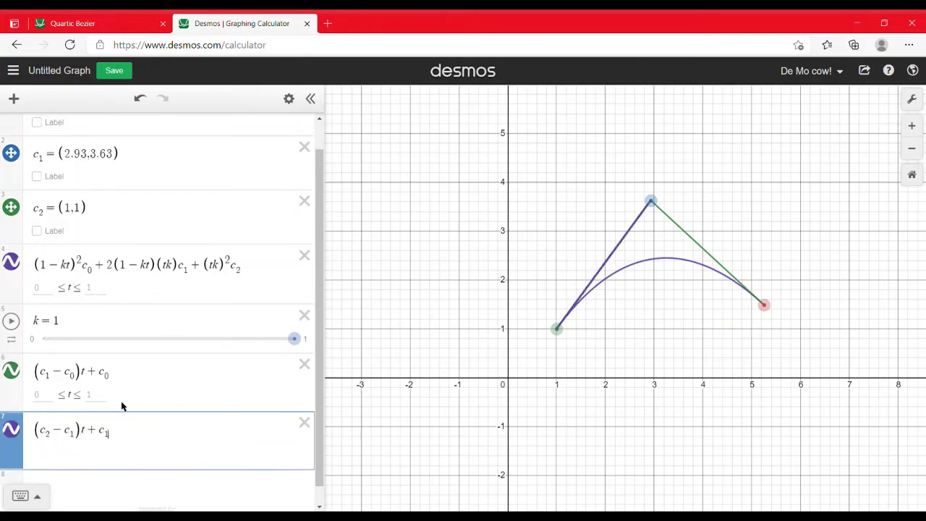
- Colour the segment from c_1 to c_2 green and the Bezier curve black
left_click(13, 431)
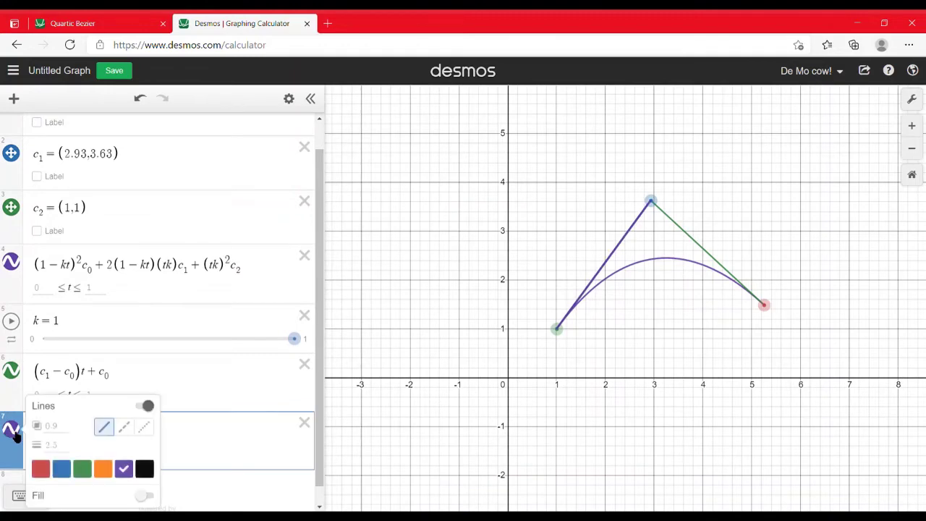
left_click(61, 469)
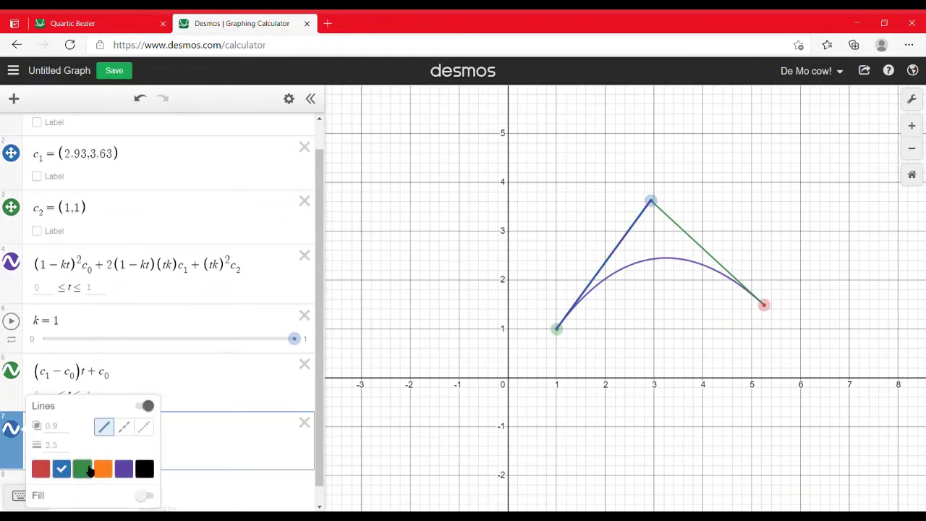
left_click(82, 469)
left_click(11, 264)
left_click(10, 263)
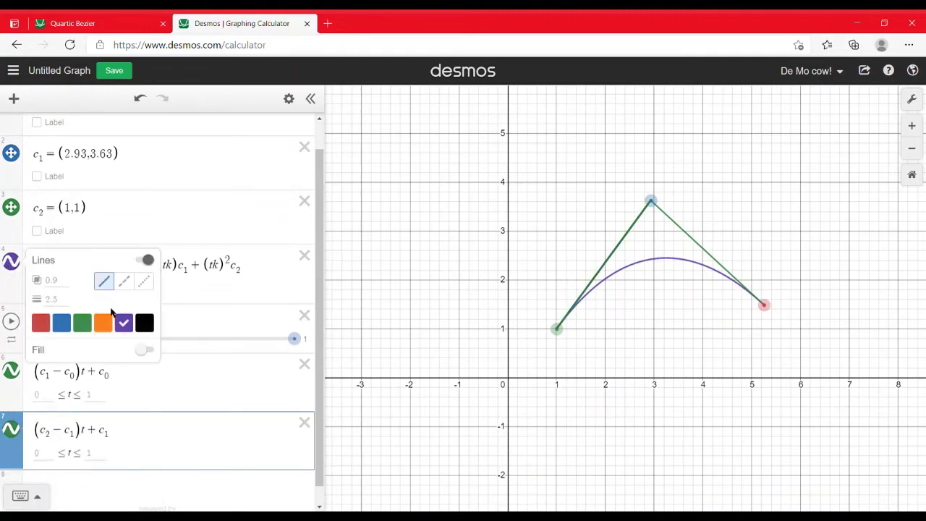
left_click(144, 322)
left_click(376, 289)
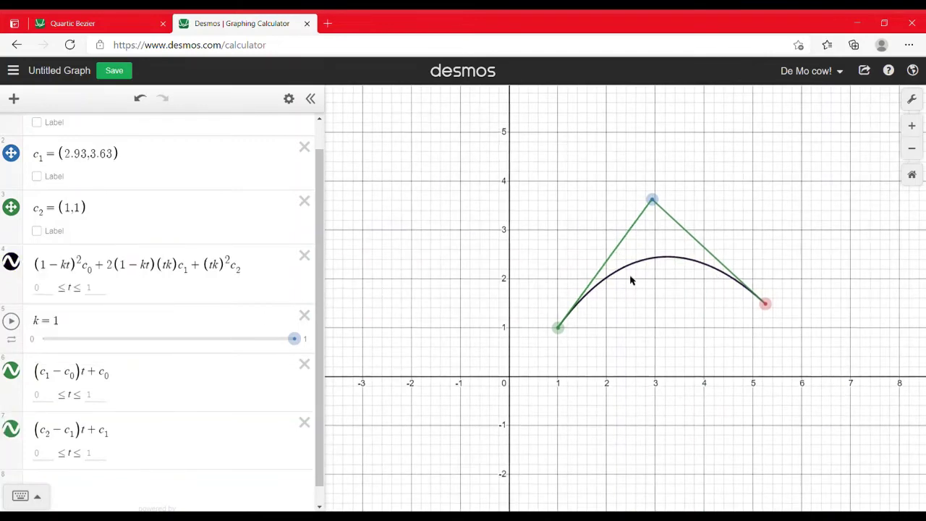
left_click_drag(679, 317, 648, 323)
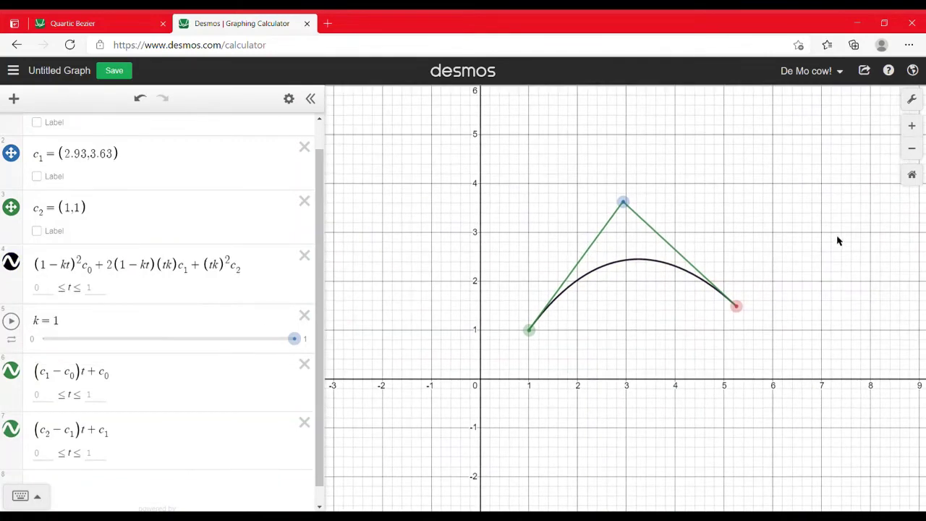
left_click(123, 436)
key("Return")
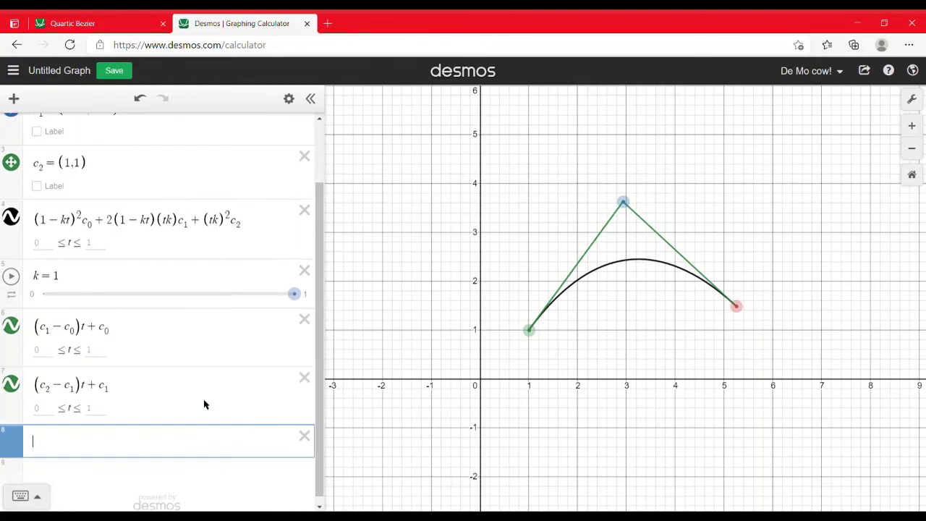
left_click(304, 436)
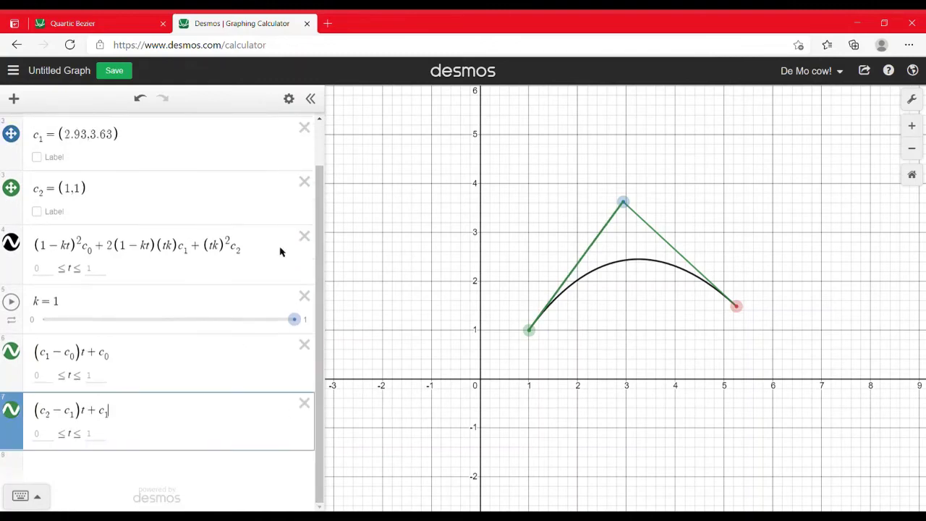
- Duplicate both line segment expressions and move the copy of (c_1-c_0)t+c_0 below the first (c_2-c_1)t+c_1 expression
left_click(288, 99)
left_click(269, 350)
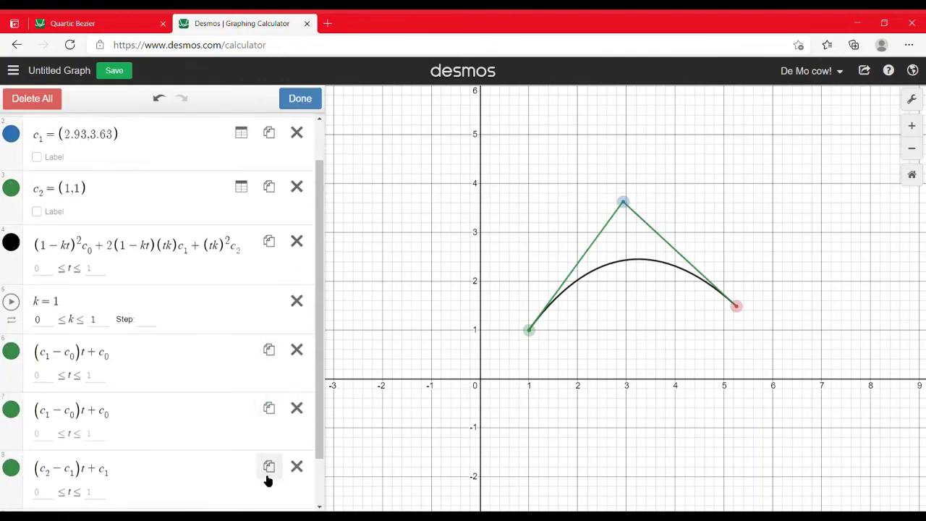
scroll(243, 384, "down", 3)
left_click(300, 100)
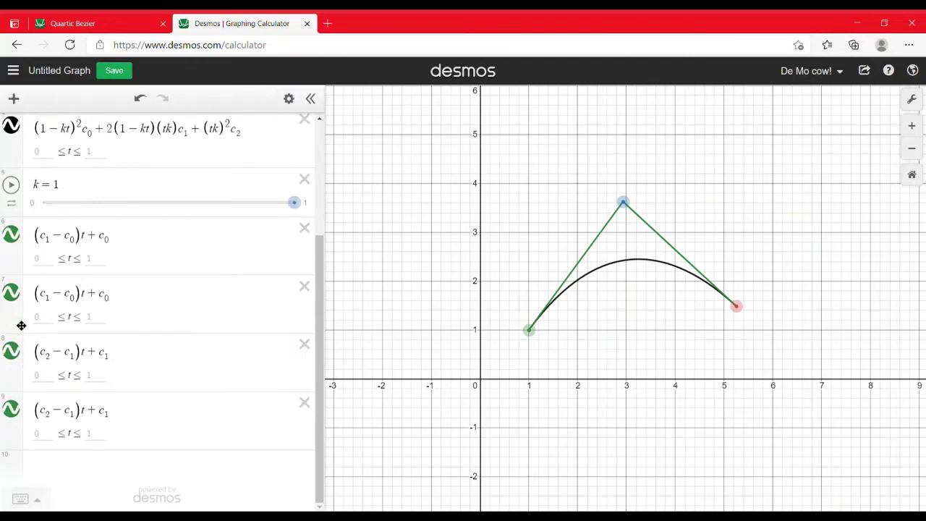
left_click_drag(20, 324, 15, 381)
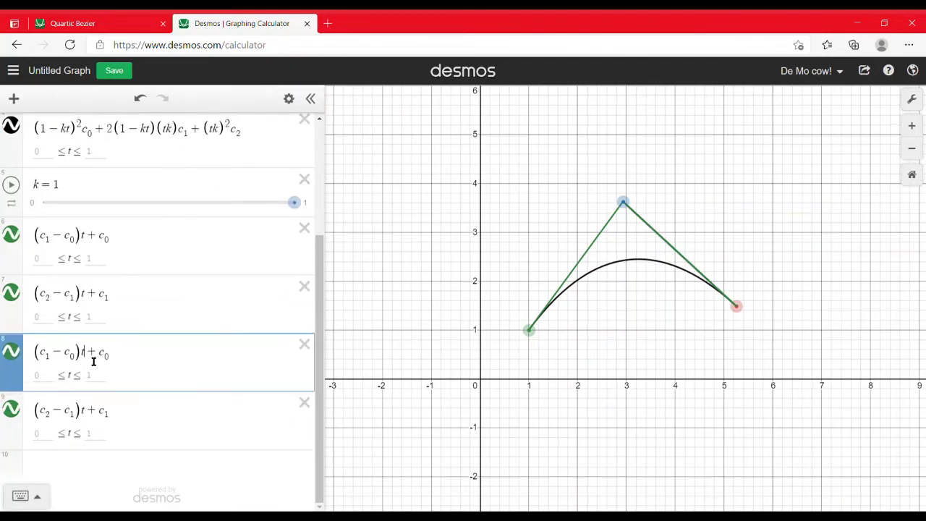
- Replace t with k in both duplicated expressions to make points (c_1-c_0)k+c_0 and (c_2-c_1)k+c_1
key("BackSpace")
type("k")
key("Down")
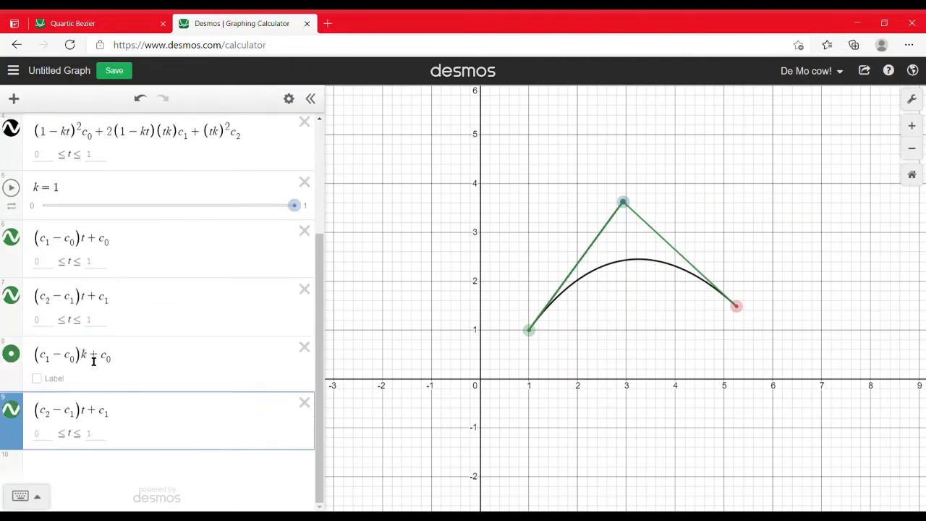
key("BackSpace")
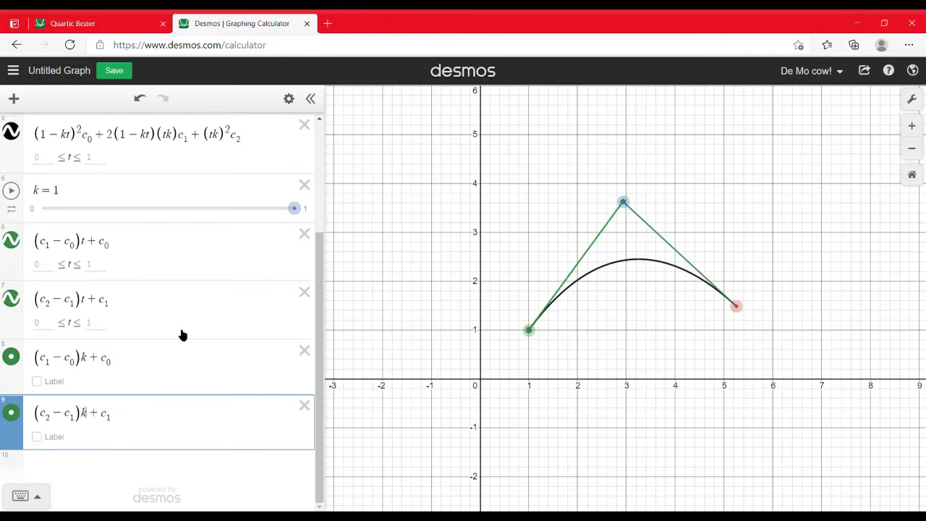
left_click(423, 362)
- Set slider k to about 0.485 and check the two points on the line segments
left_click_drag(282, 209, 165, 227)
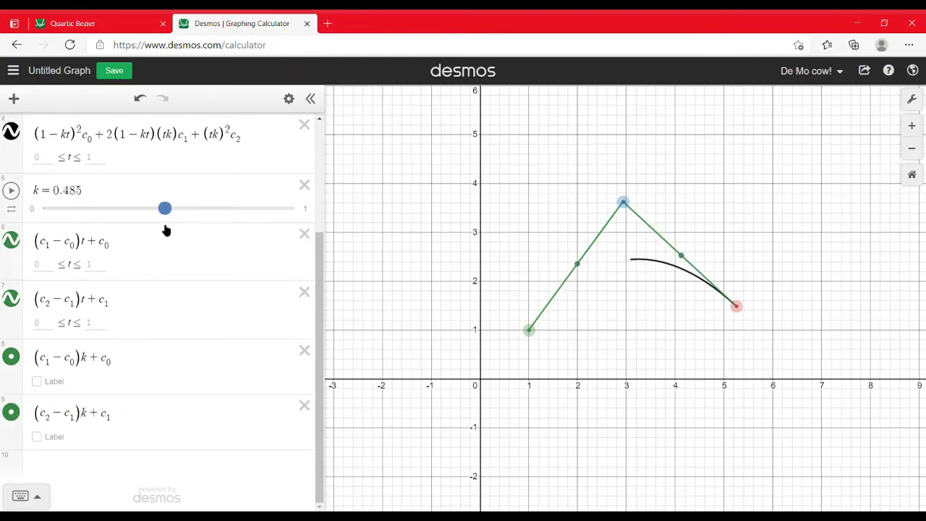
left_click(680, 259)
left_click(577, 265)
left_click(603, 283)
- Name the point (c_1-c_0)k+c_0 as c_00 and the point (c_2-c_1)k+c_1 as c_01
left_click(35, 360)
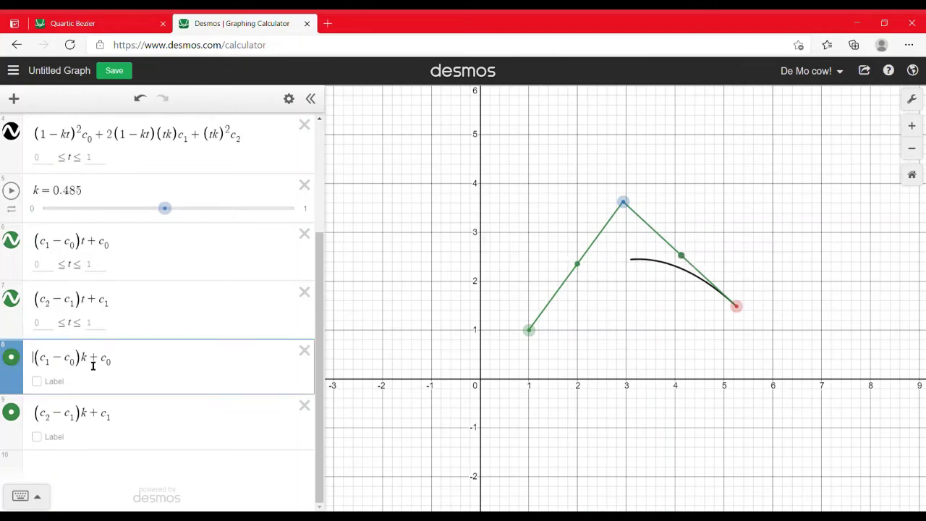
type("c=")
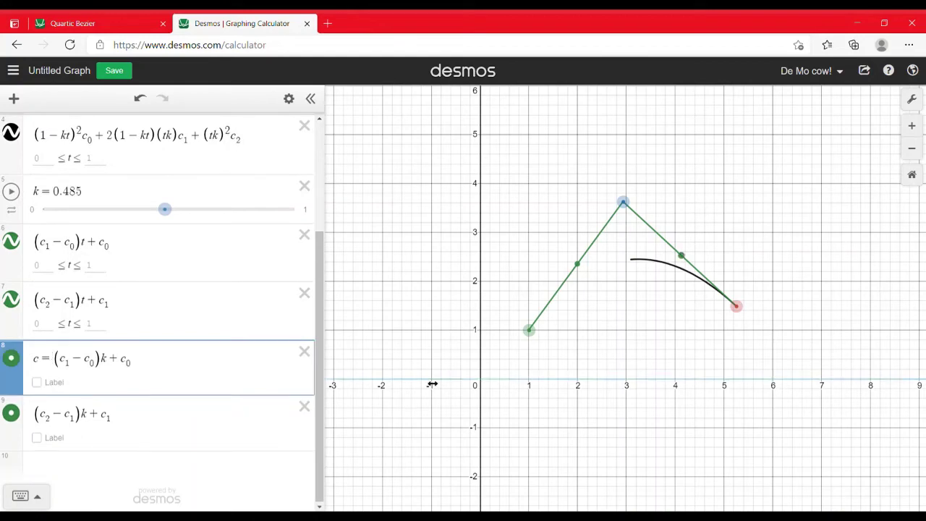
key("BackSpace")
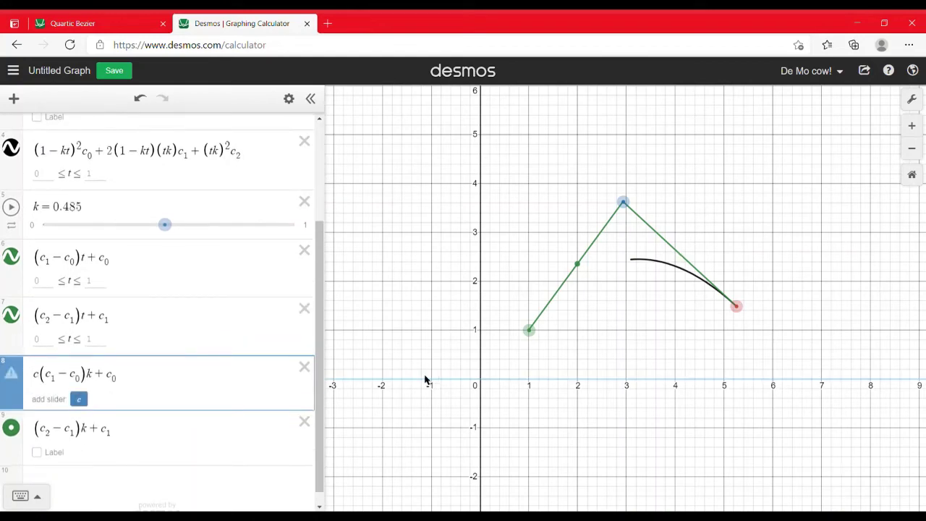
type("_00=")
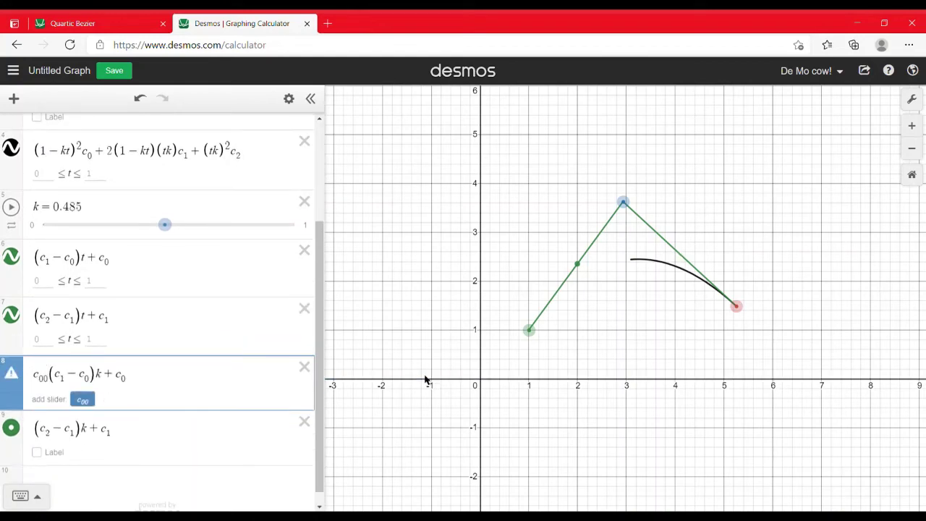
left_click(36, 430)
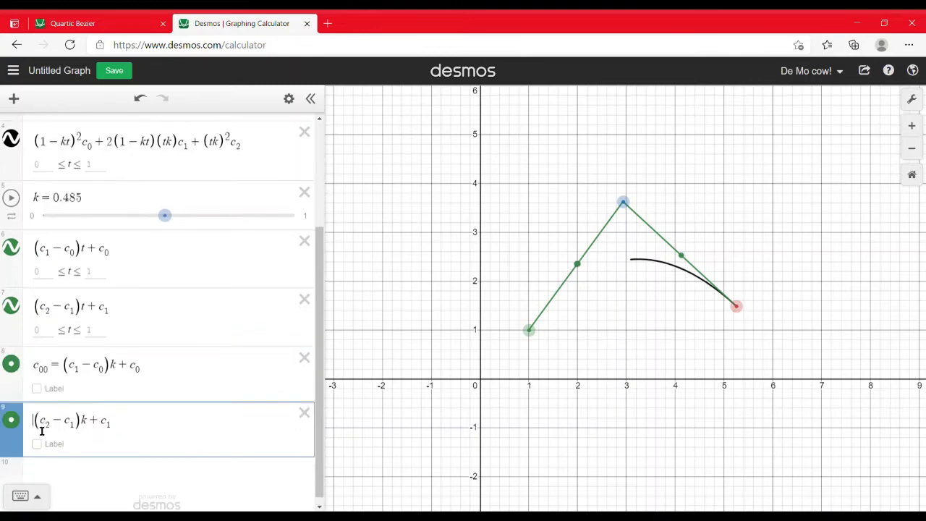
type("c_01=")
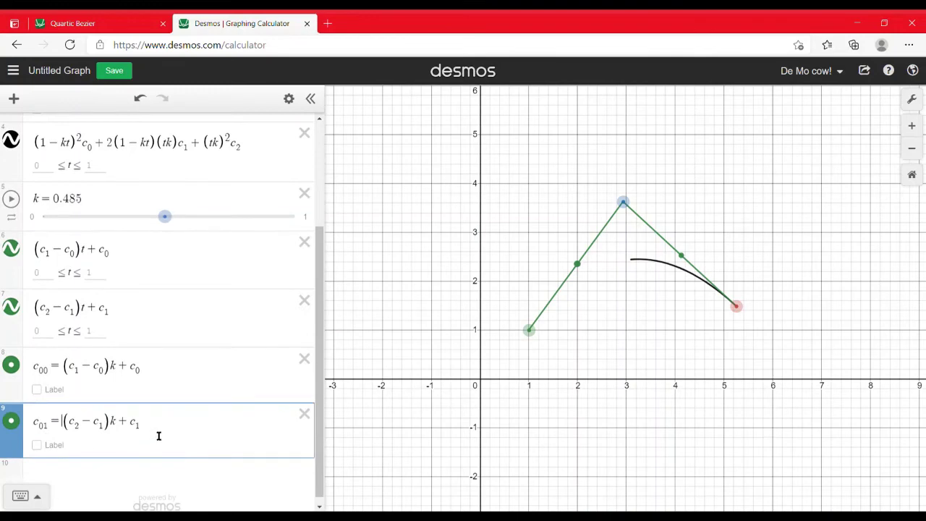
- Add the expression (c_00-c_01)t+c_01 to draw the line segment between the two moving points
key("Return")
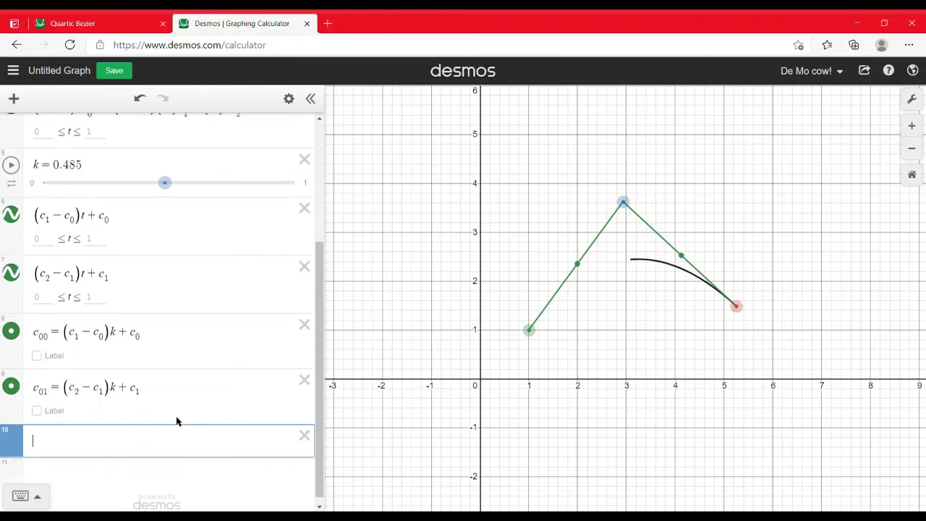
type("(c_00")
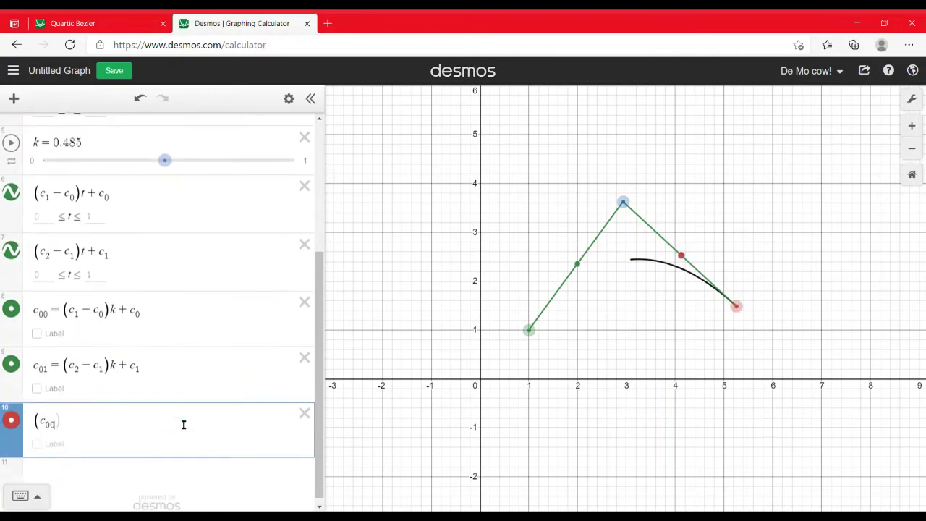
type("-c")
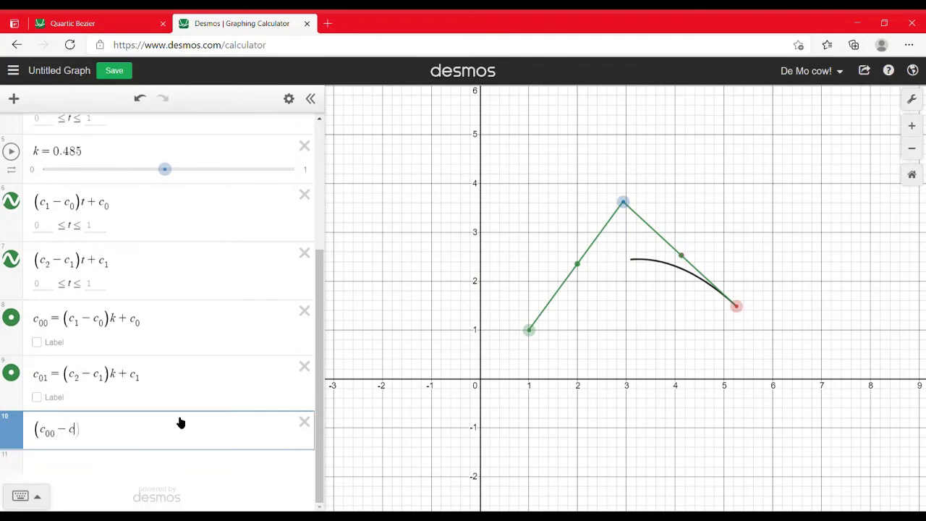
type("_01)")
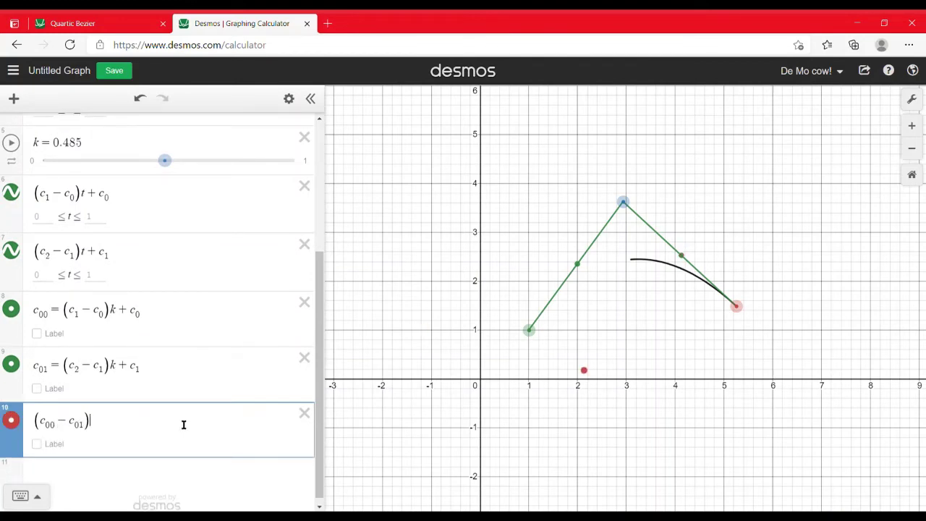
type("t")
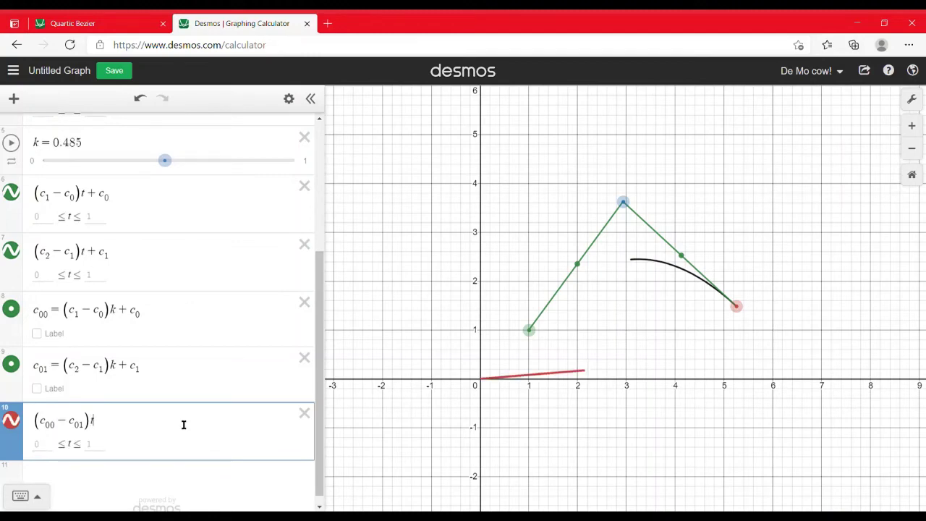
type("+")
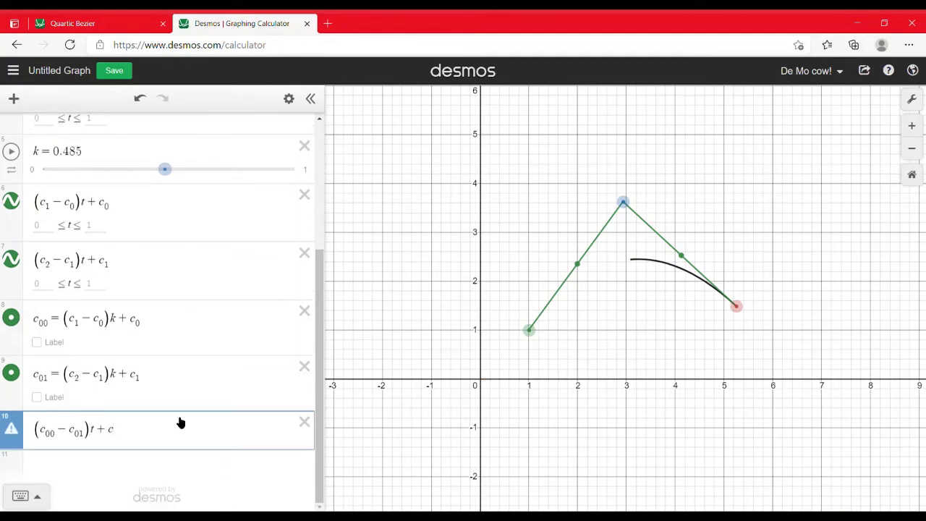
type("c_01")
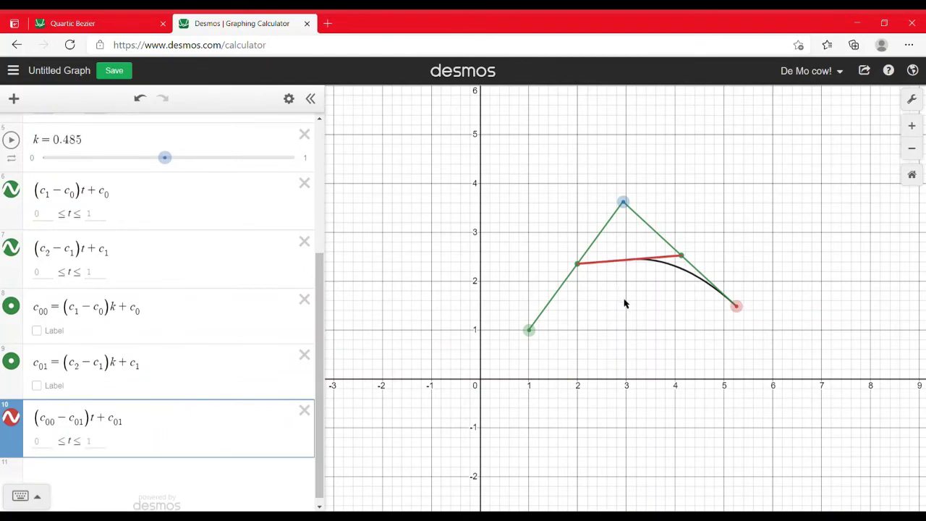
left_click(626, 304)
- Style the segment between c_00 and c_01 as a red dashed line
left_click(11, 417)
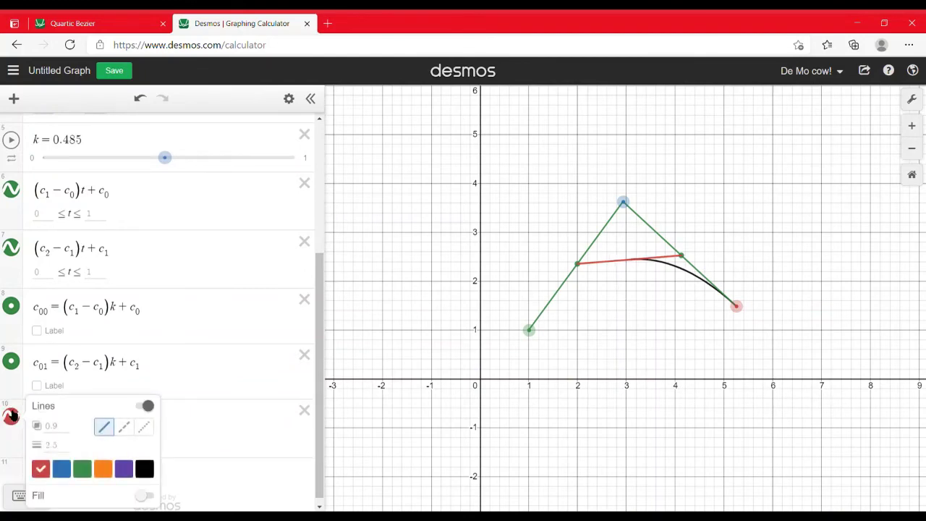
left_click(144, 468)
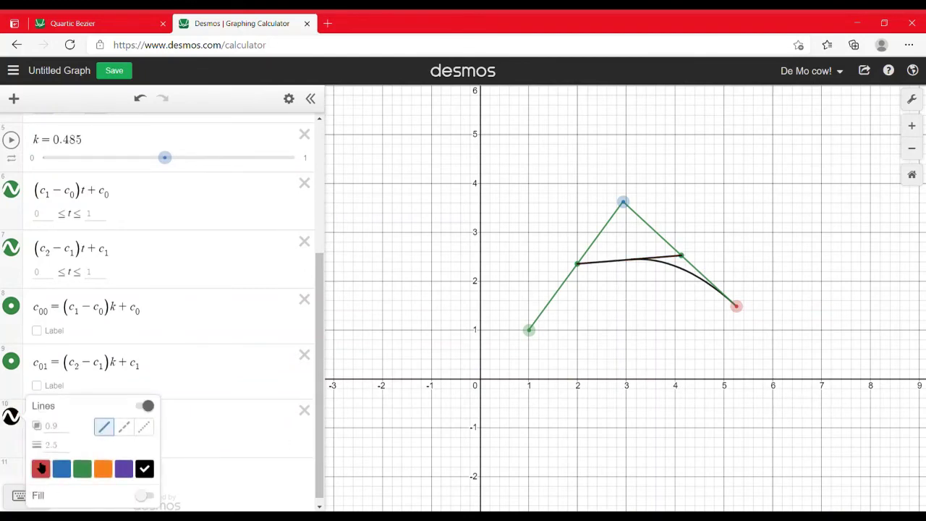
left_click(40, 469)
left_click(123, 426)
left_click(585, 342)
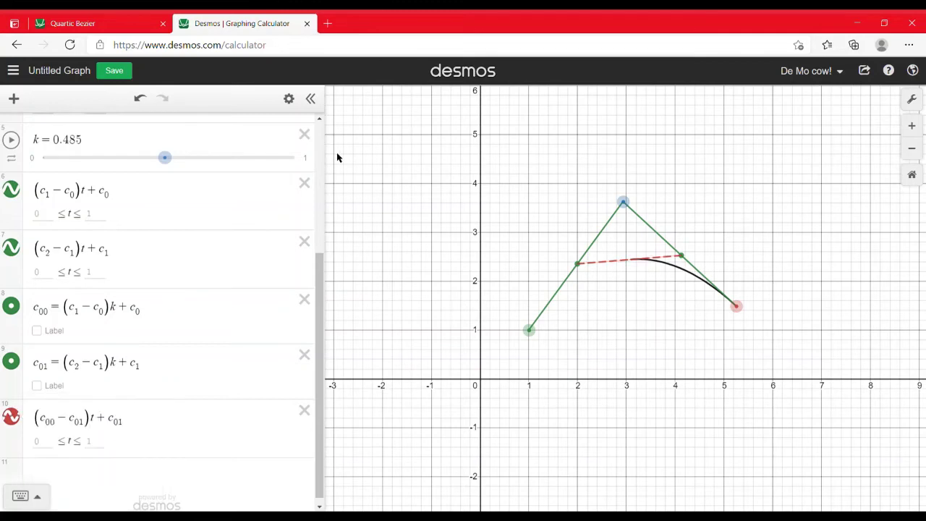
- Set slider k to 0, choose the play-once animation mode and play it with the expression list hidden
left_click_drag(164, 157, 44, 158)
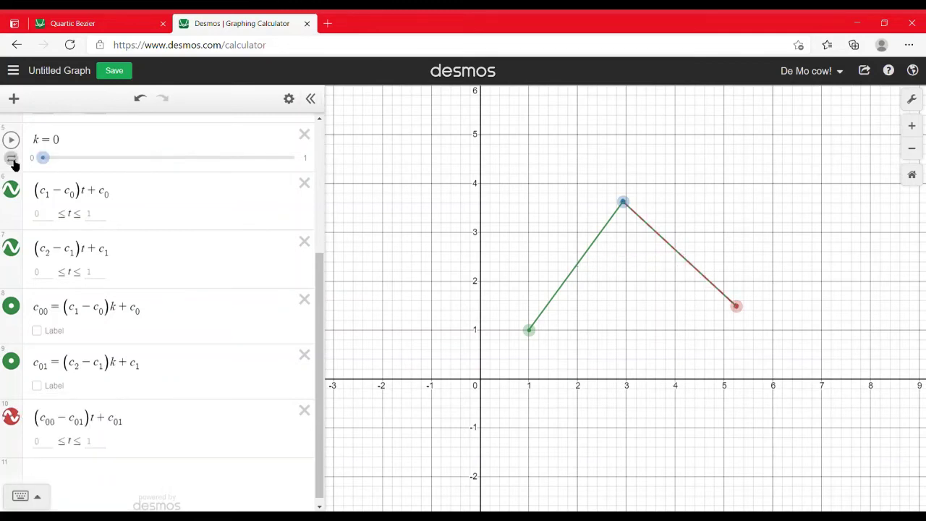
left_click(10, 159)
left_click(102, 178)
left_click(20, 147)
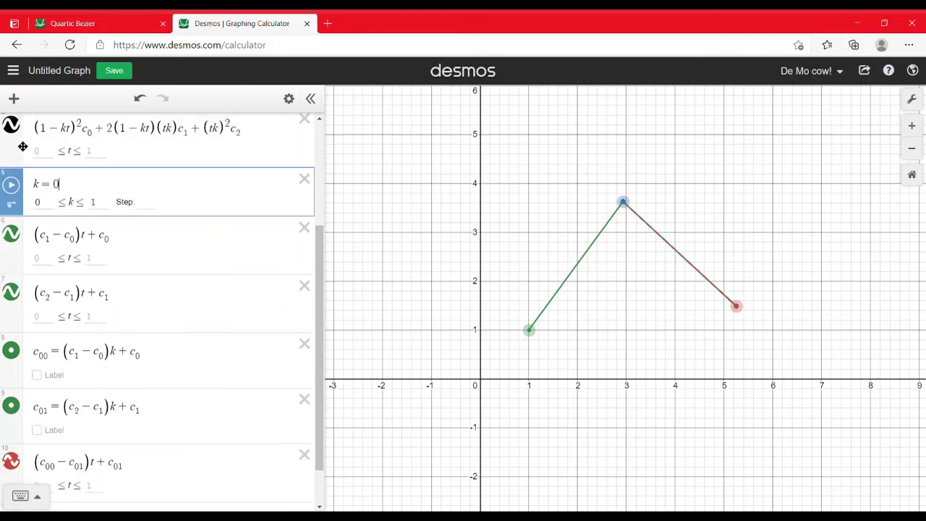
left_click(11, 185)
left_click(310, 99)
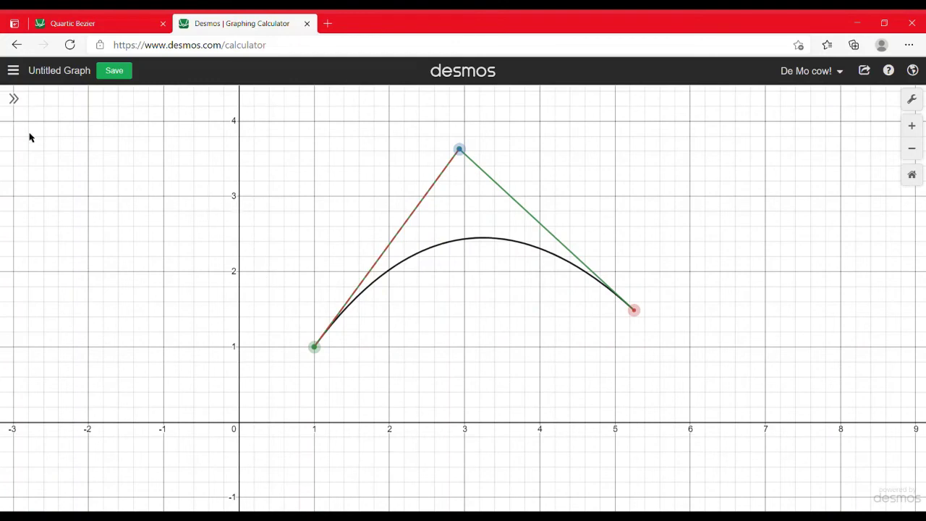
- Set slider k's animation to repeat in one direction and start playing it
left_click(13, 98)
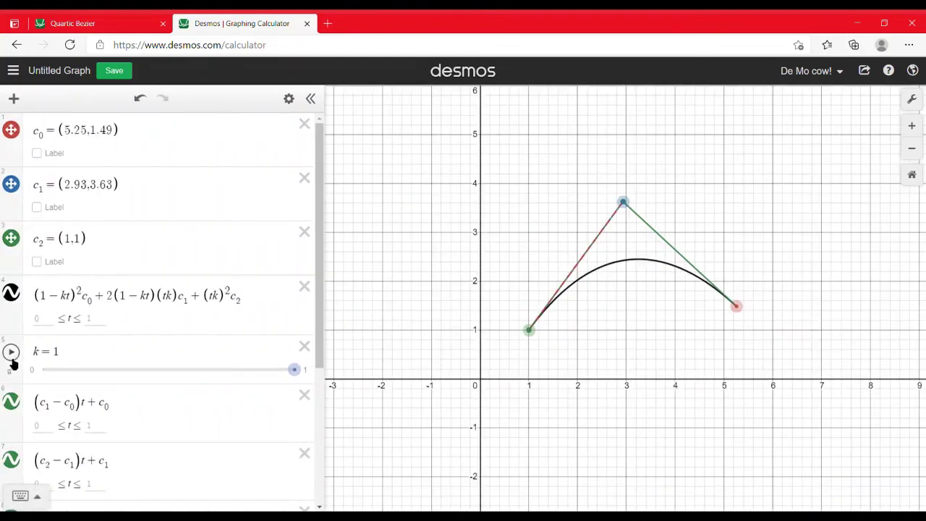
left_click(11, 370)
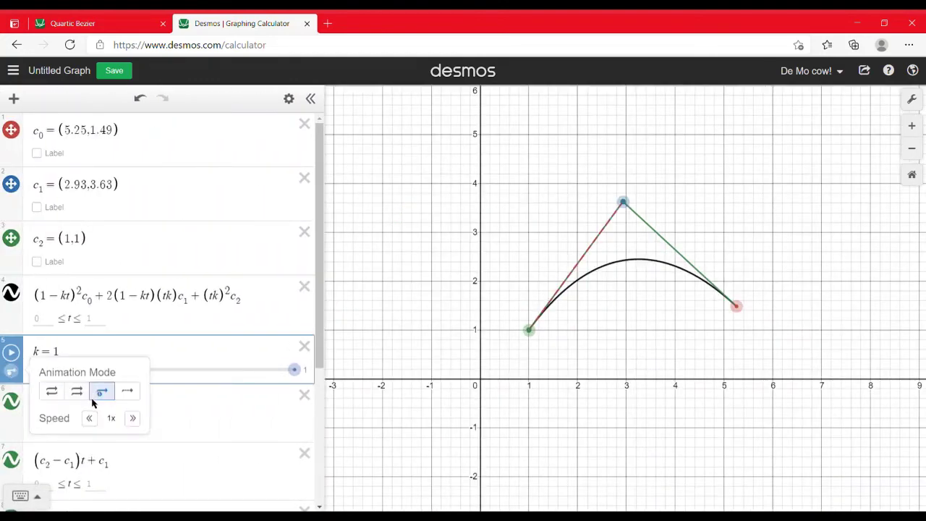
left_click(77, 390)
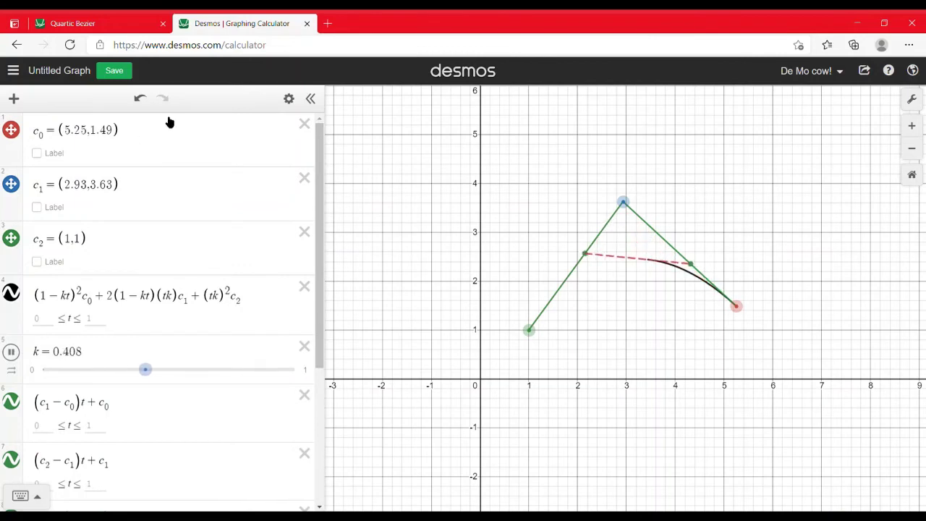
- Hide the expression list and move control points c_0 to about (6.61, 0.76) and c_1 to about (5.06, 3.64)
left_click(310, 98)
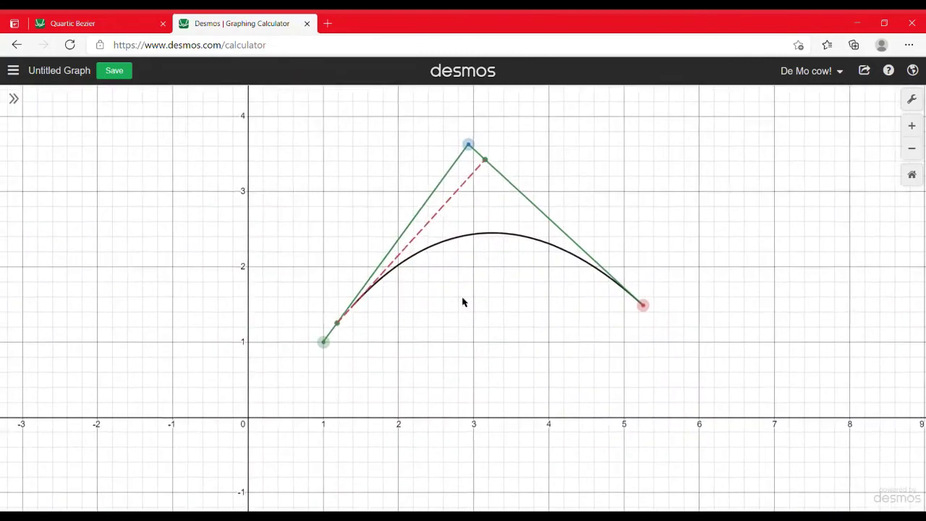
left_click_drag(654, 293, 761, 348)
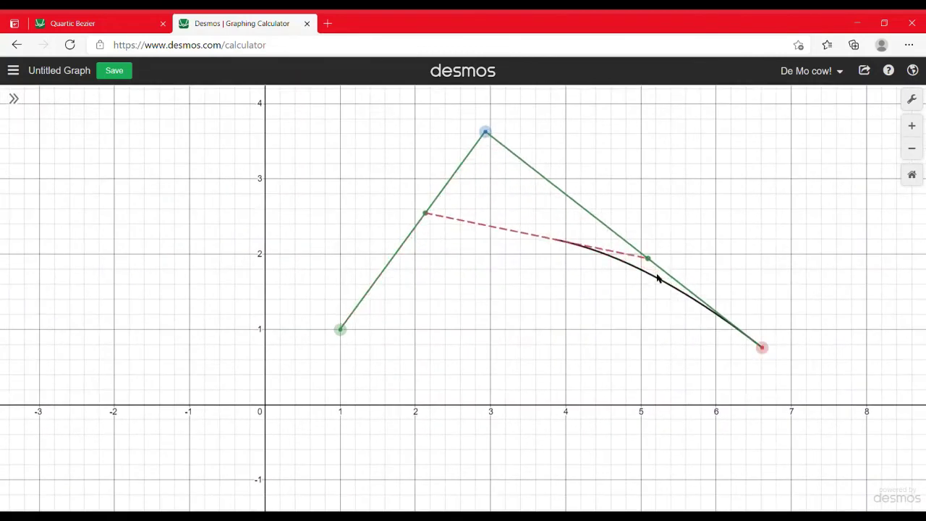
left_click_drag(481, 131, 646, 136)
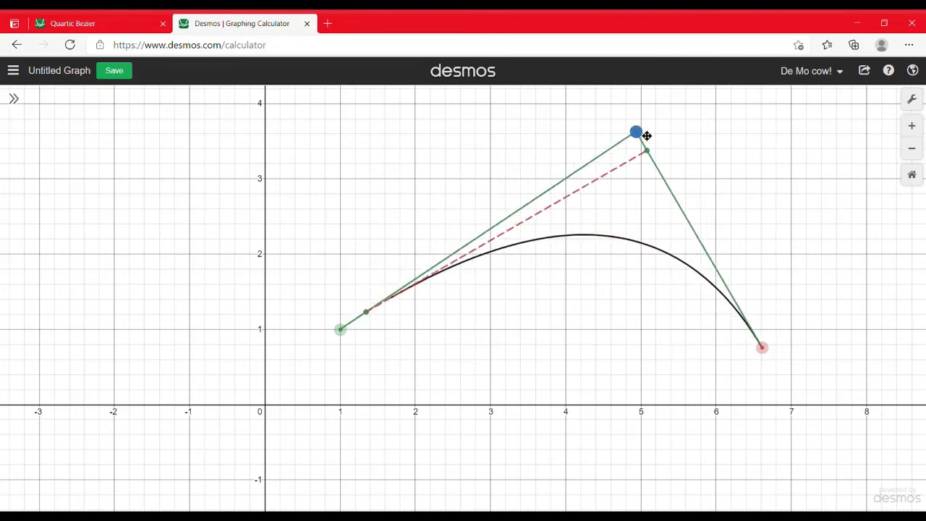
- Examine the Quartic Bezier graph for comparison and review the expressions of the untitled quadratic Bezier graph
left_click(118, 22)
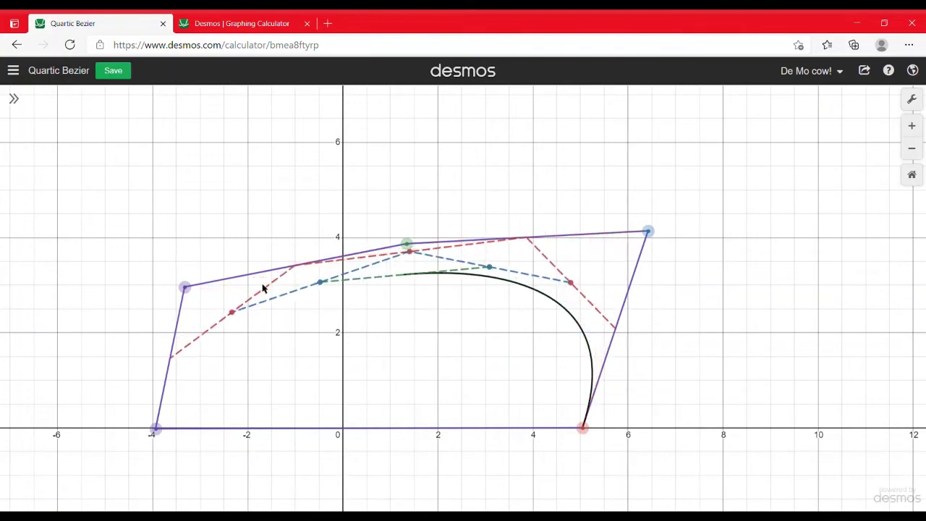
left_click(238, 23)
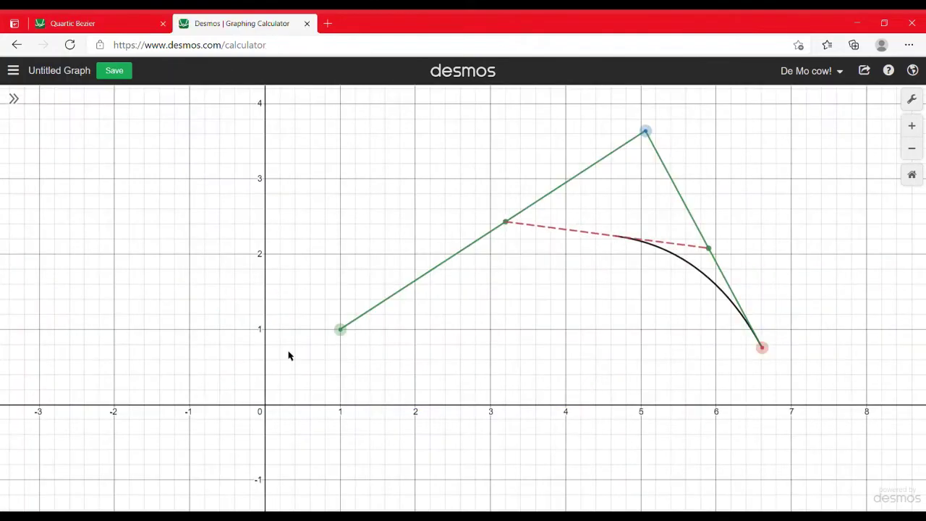
left_click(13, 98)
scroll(195, 338, "down", 3)
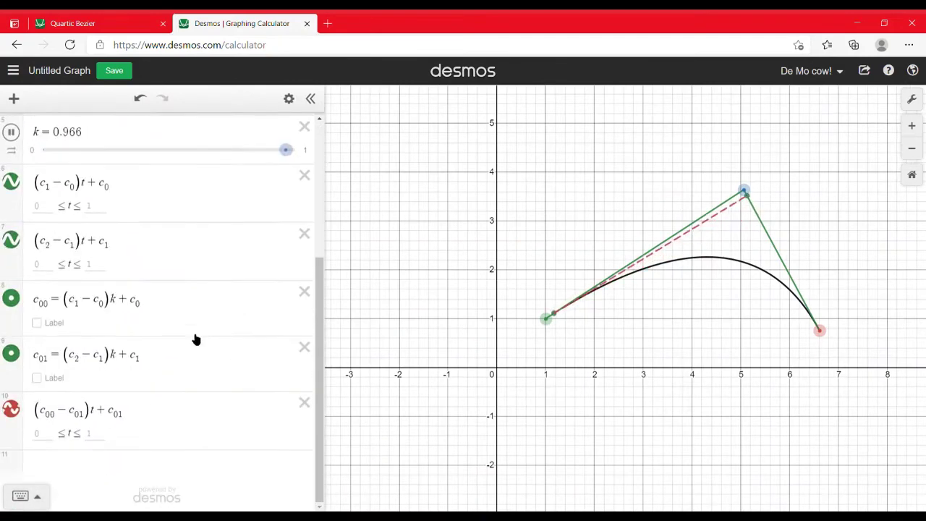
scroll(196, 339, "up", 3)
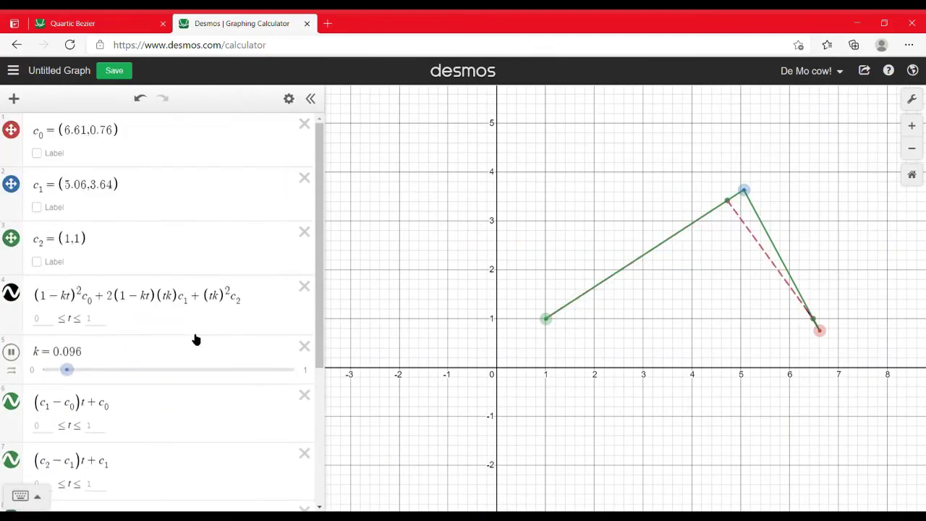
left_click(246, 306)
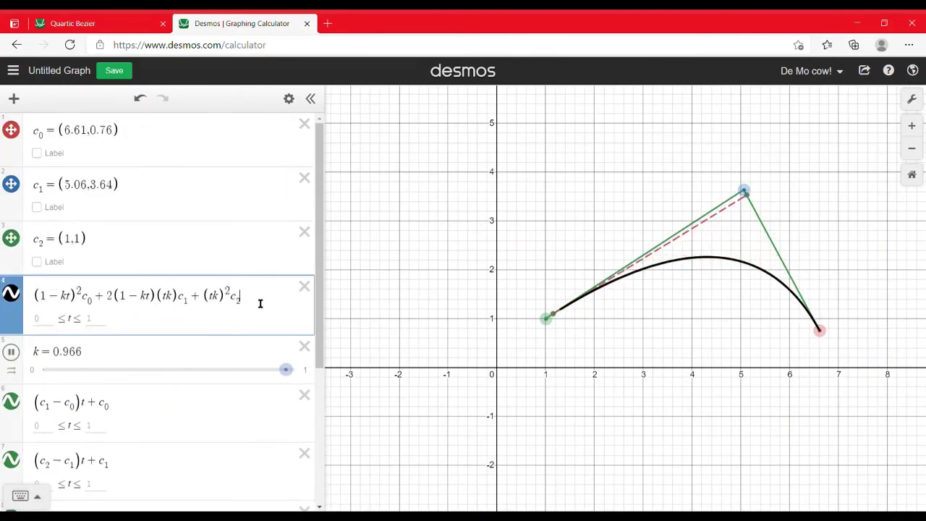
scroll(258, 301, "down", 3)
scroll(239, 310, "up", 2)
scroll(228, 318, "down", 2)
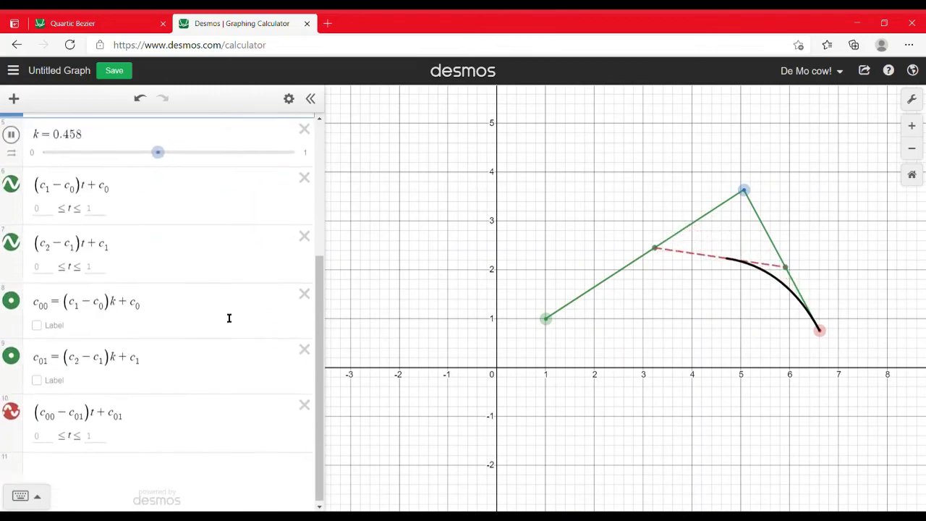
- Add the Pascal's triangle rows 1, 11, 121, 1331 and 14641 as separate lines below the last expression
left_click(193, 426)
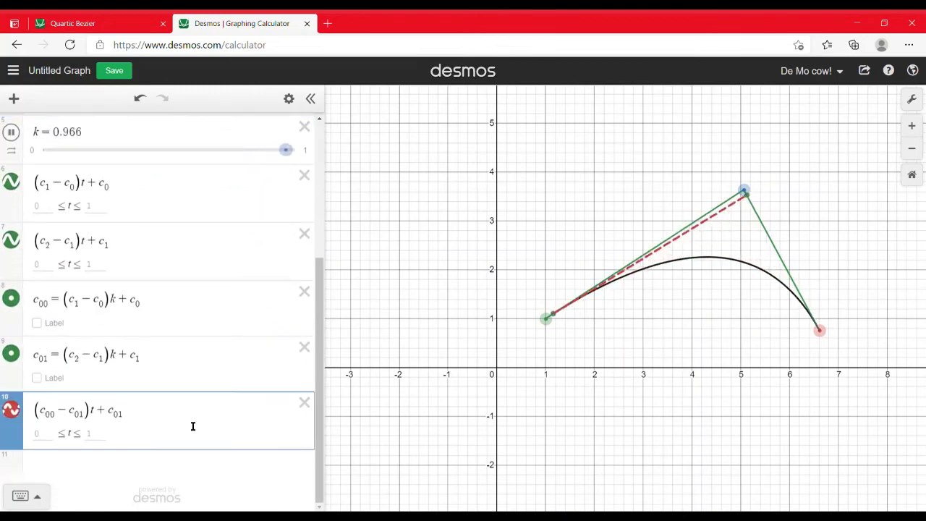
key("Return")
type("1")
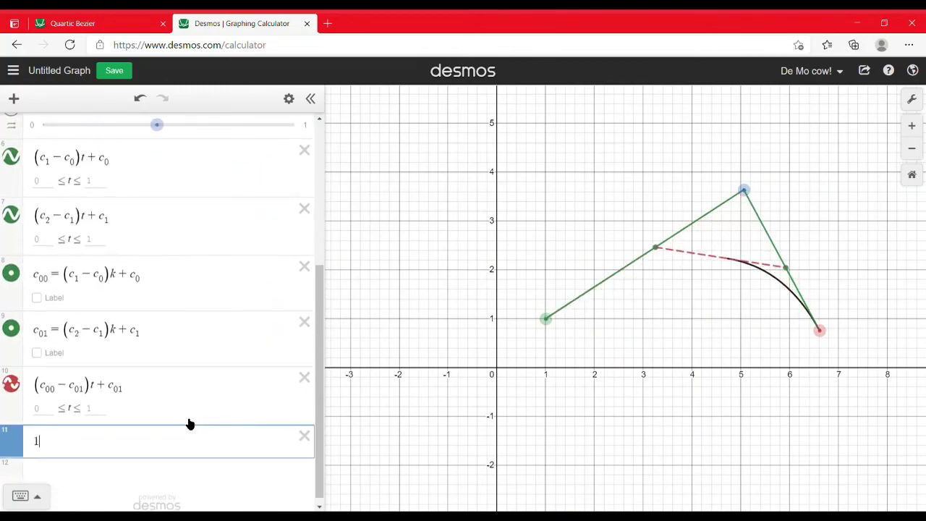
key("Return")
type("11")
key("Return")
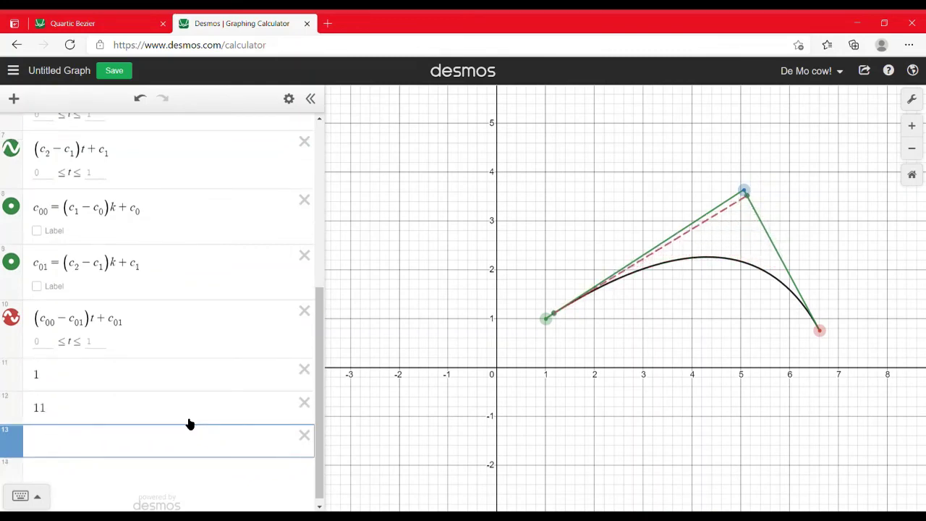
type("121")
key("Return")
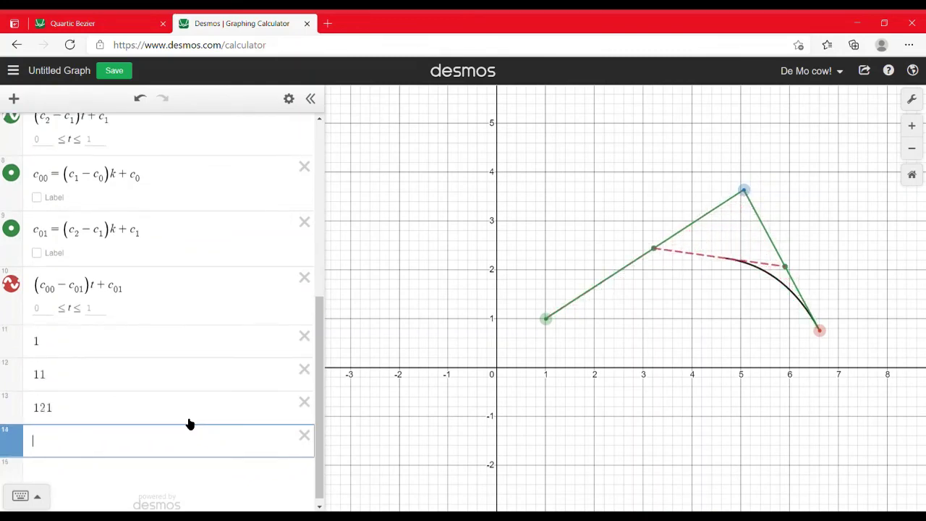
type("1331")
key("Return")
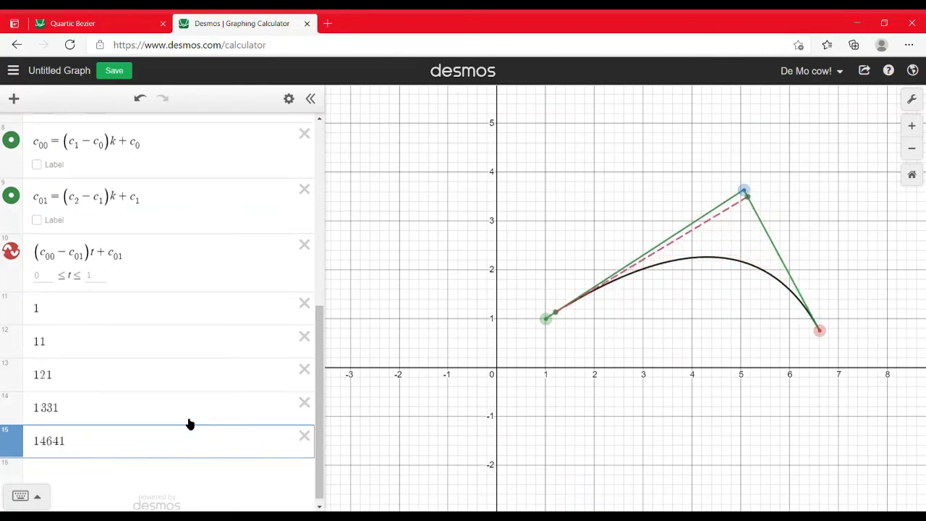
- Go through the Pascal's triangle rows from 1 to 14641 and compare them with the Bezier expression's coefficients
left_click(87, 319)
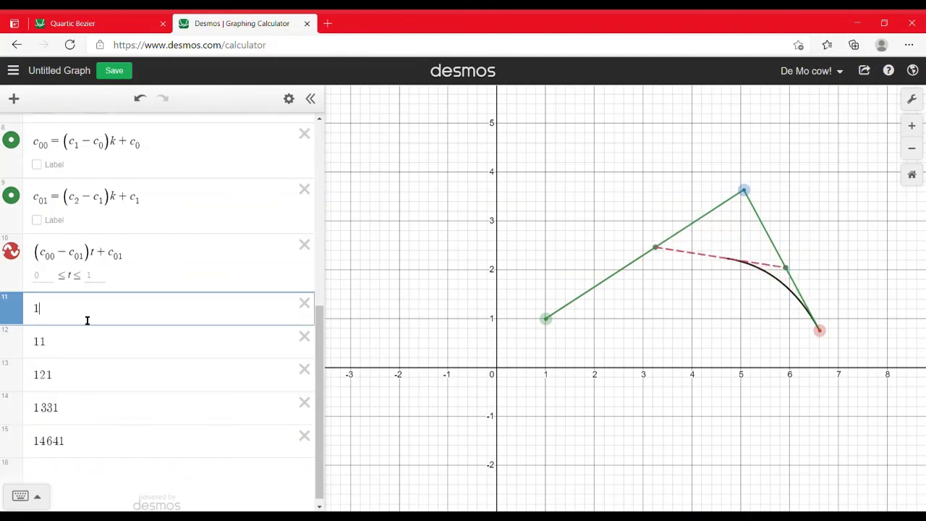
key("Down")
key("Down")
key("Down")
key("Down")
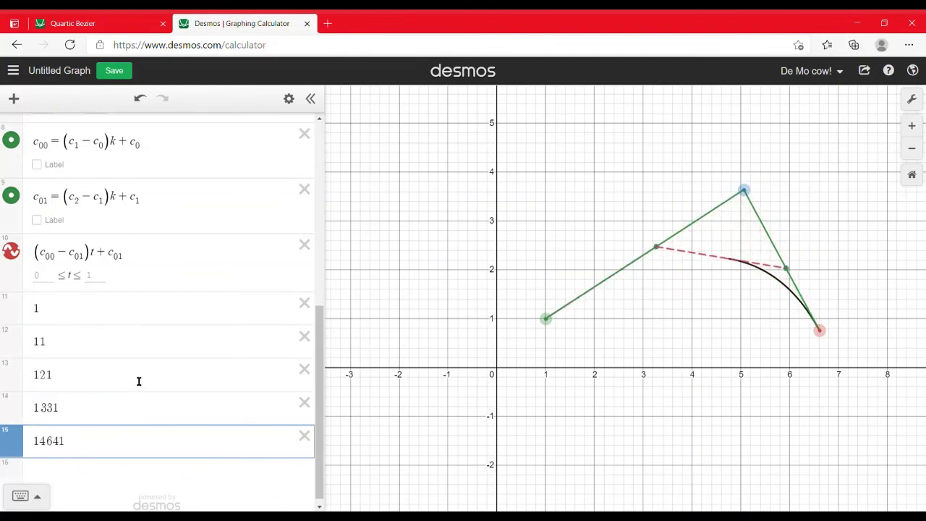
scroll(76, 434, "up", 4)
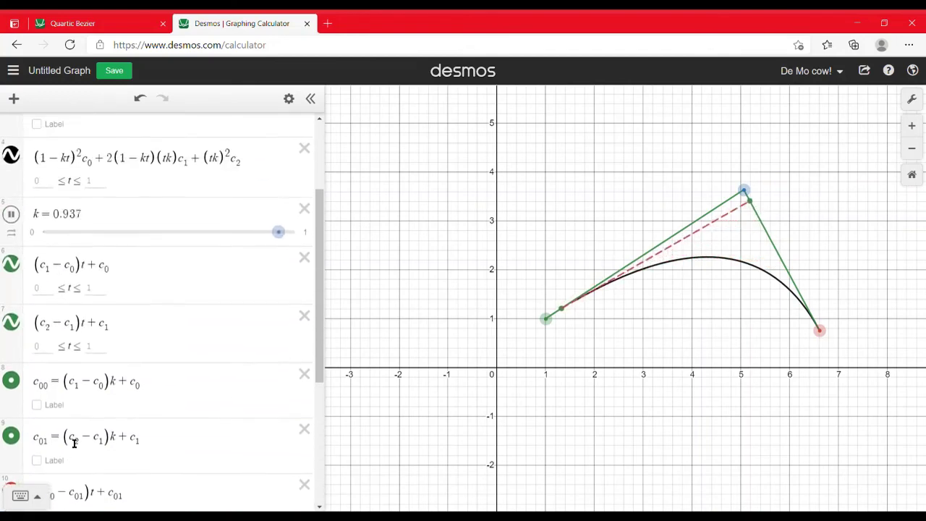
scroll(69, 438, "down", 4)
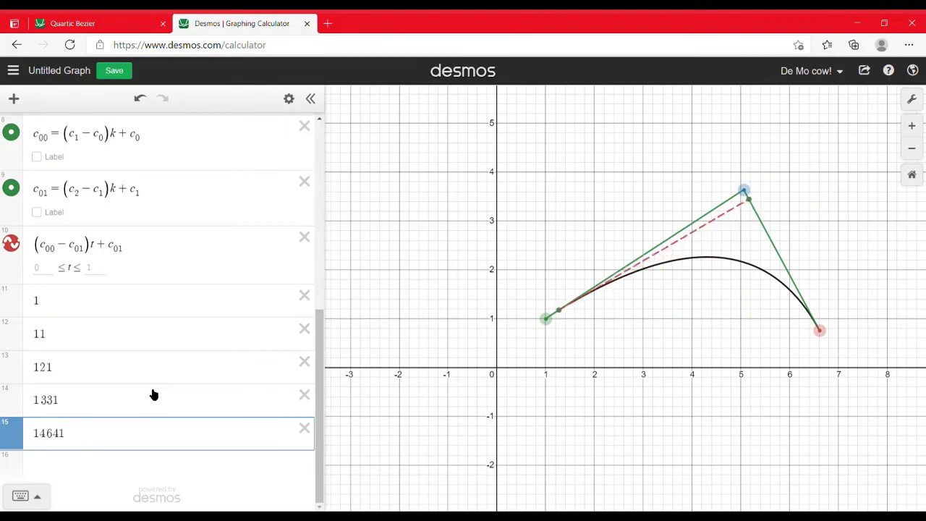
- Indent the rows 1331, 121, 11 and 1 with leading spaces so the numbers form a centred triangle
left_click(39, 403)
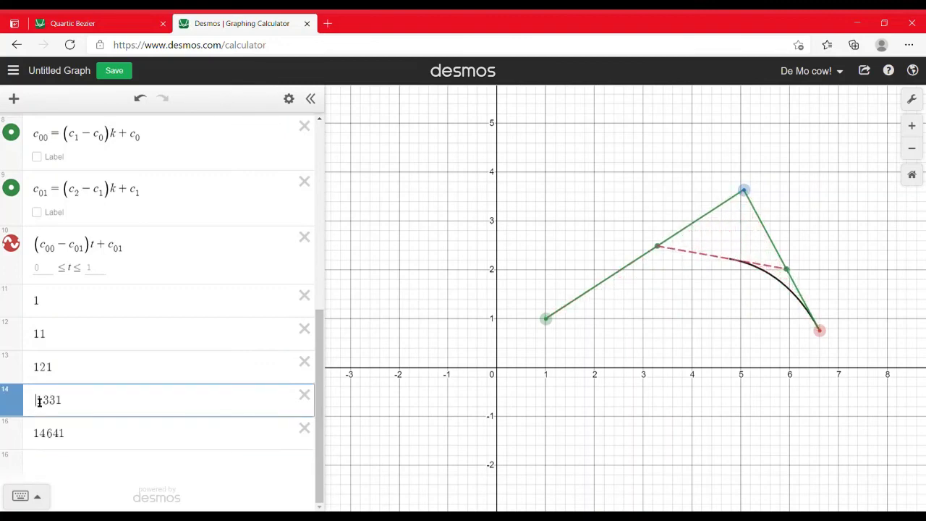
left_click(33, 377)
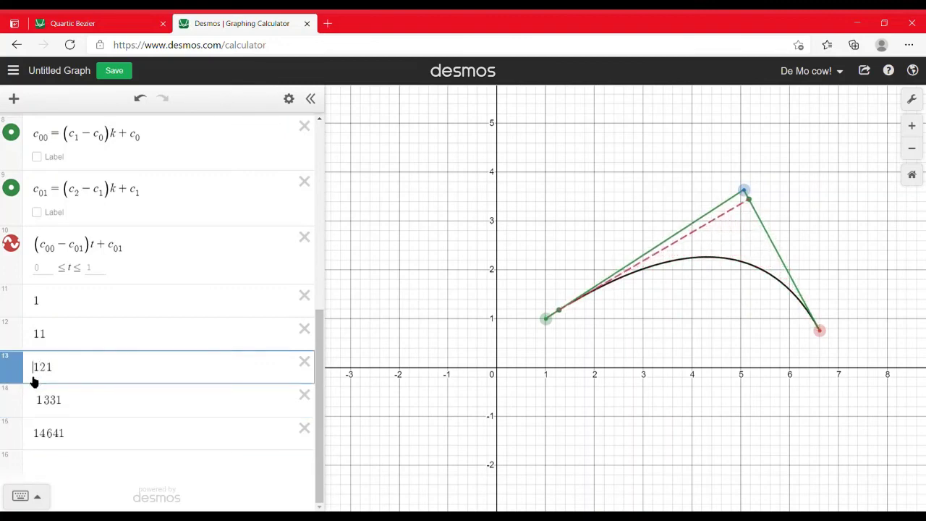
key("Up")
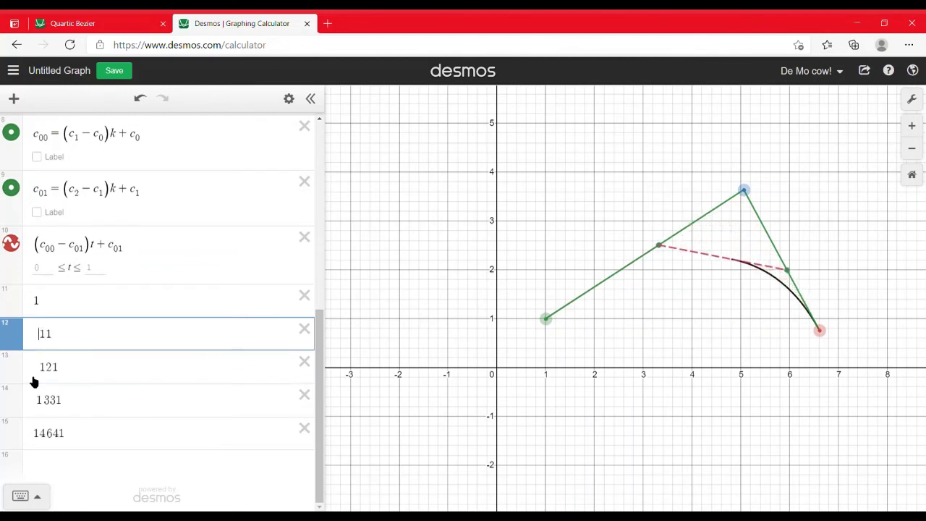
key("Up")
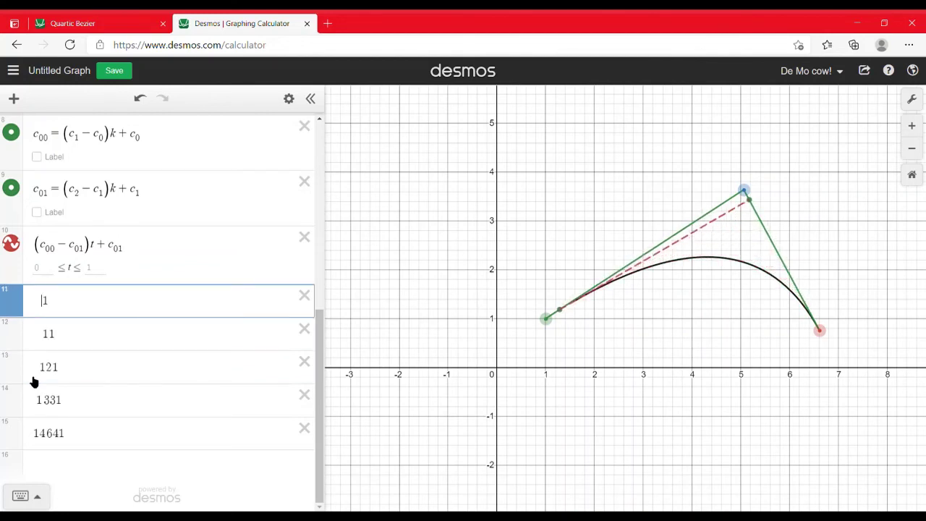
left_click(454, 246)
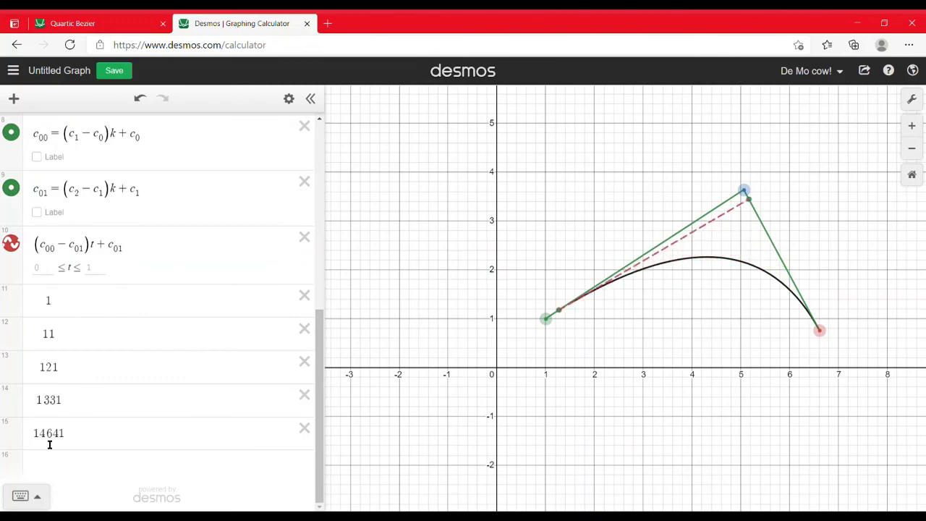
- Compare the quadratic Bezier coefficients with the rows 121, 1331 and 14641, highlighting each row in turn
scroll(38, 322, "up", 6)
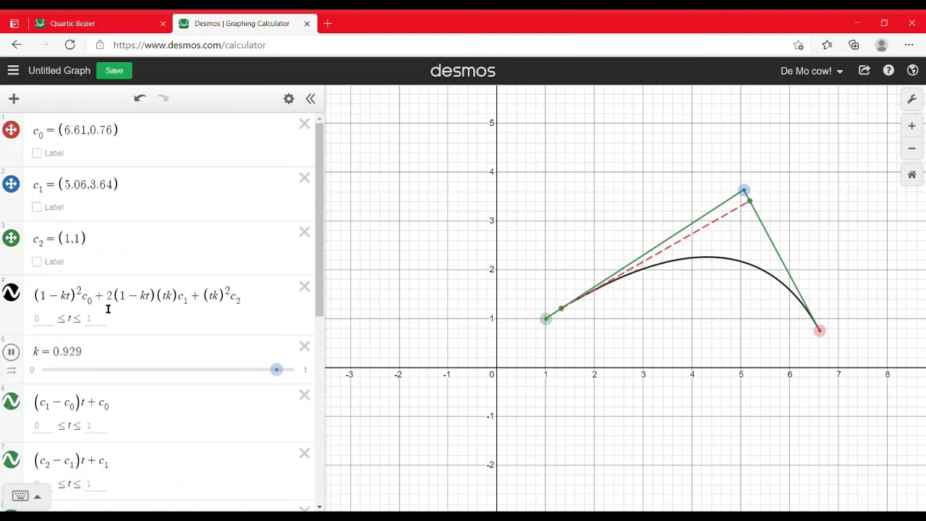
scroll(107, 309, "down", 6)
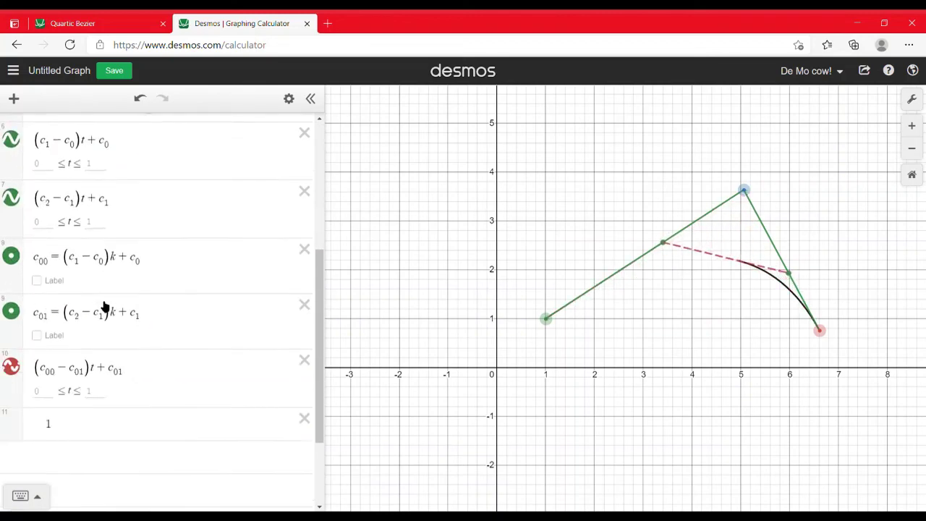
left_click(63, 376)
left_click_drag(66, 374, 14, 374)
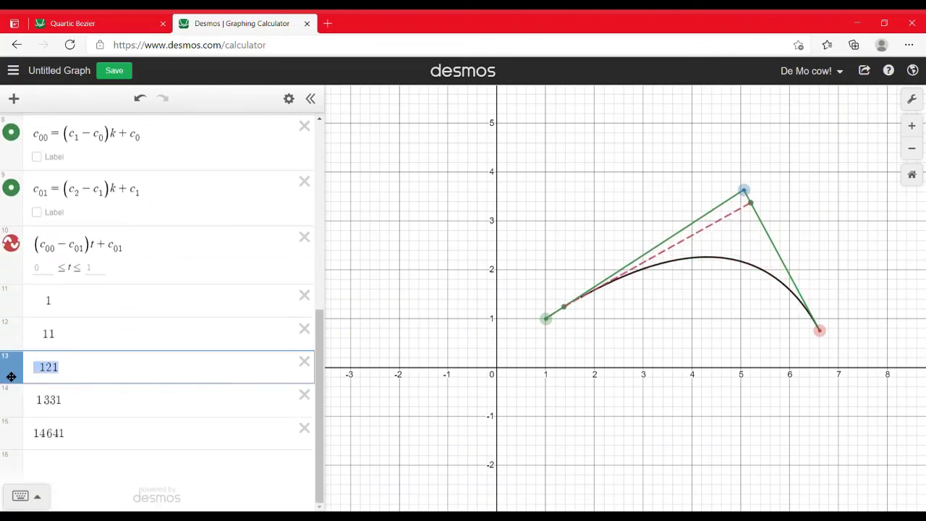
left_click(56, 374)
left_click(63, 400)
double_click(64, 409)
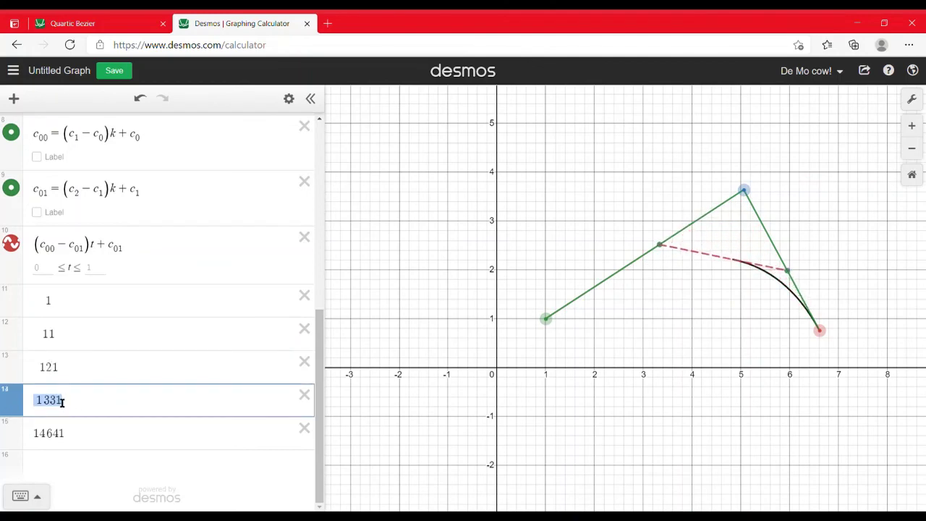
left_click(78, 406)
left_click_drag(84, 434, 4, 452)
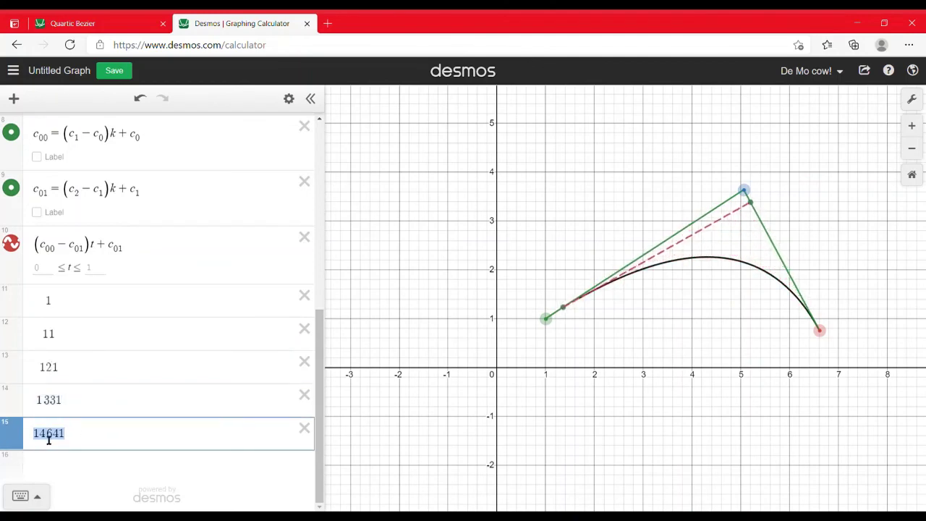
left_click(101, 434)
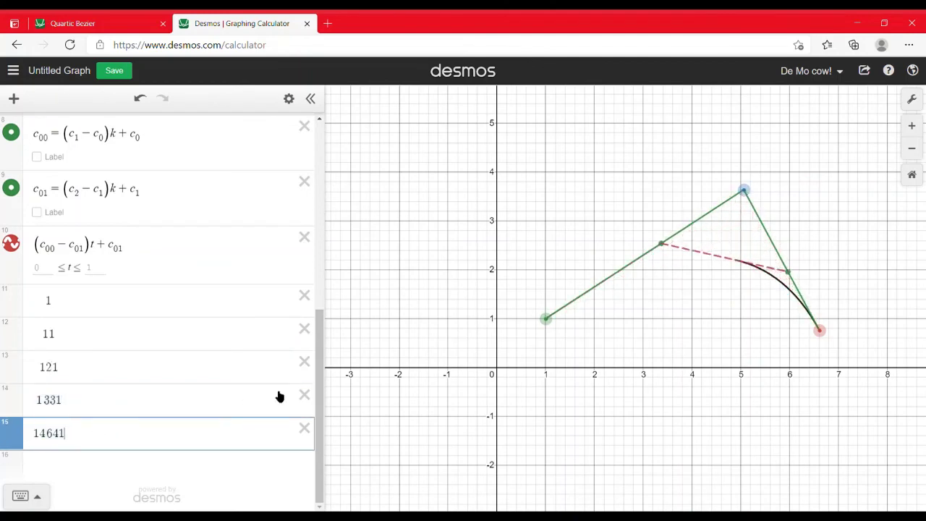
- Add the row 1,5,10,10,5,1 below the Pascal's triangle rows and indent the 14641 row with leading spaces
key("Return")
type("15")
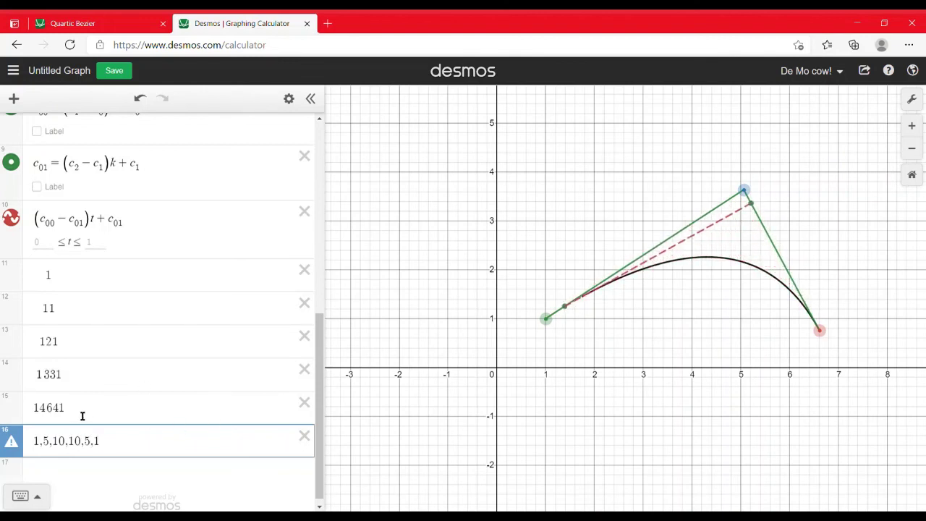
type("aw")
left_click(41, 412)
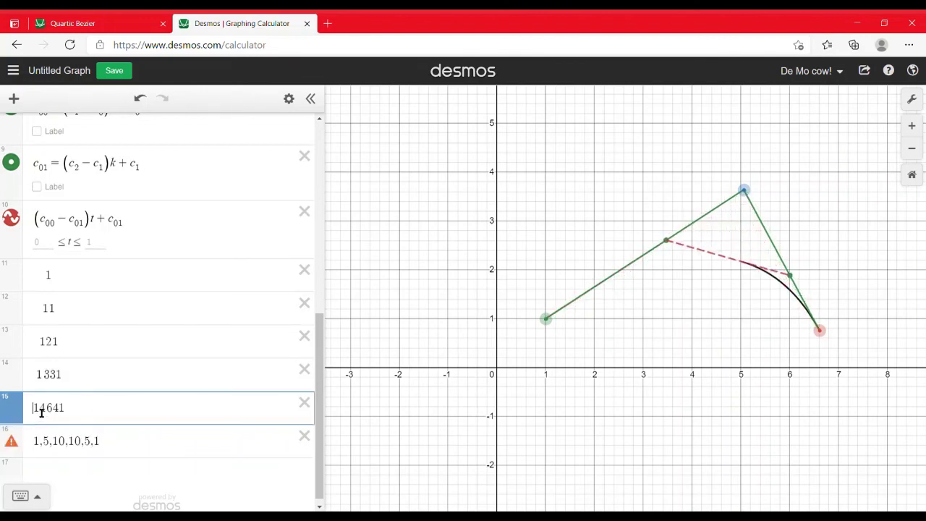
- Reshape the quadratic Bezier curve by moving control point c1 to (2.45, 3.69) and c2 to (0.21, 3.7) on the graph
scroll(417, 256, "up", 1)
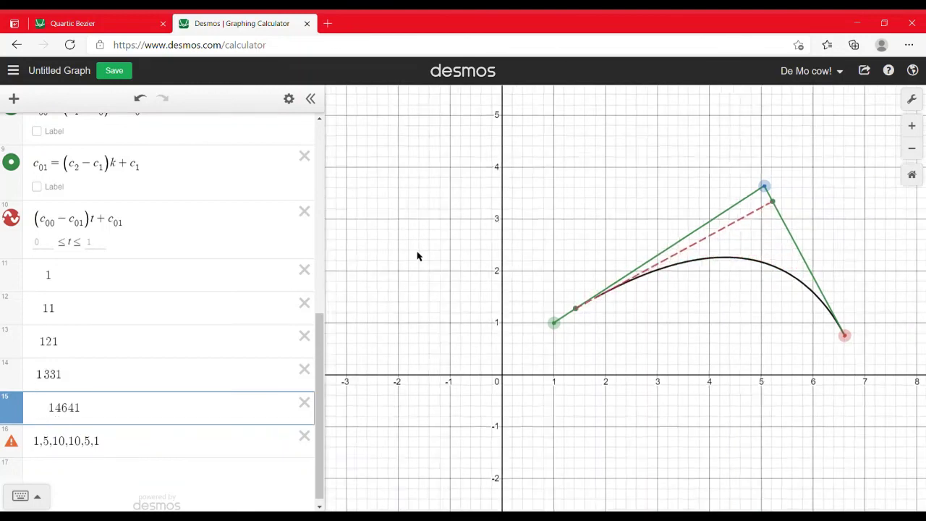
scroll(424, 258, "down", 3)
left_click_drag(606, 282, 537, 315)
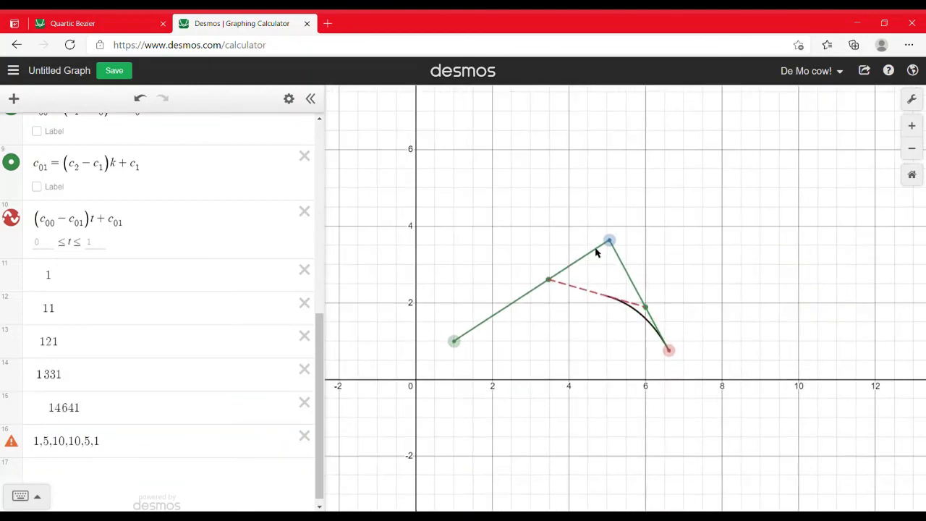
left_click_drag(584, 250, 484, 249)
left_click_drag(459, 346, 429, 243)
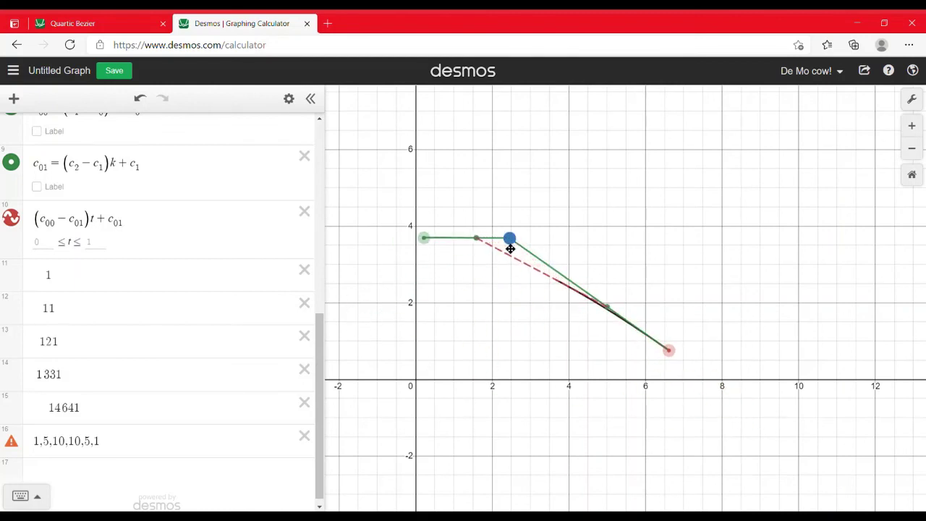
scroll(120, 254, "up", 5)
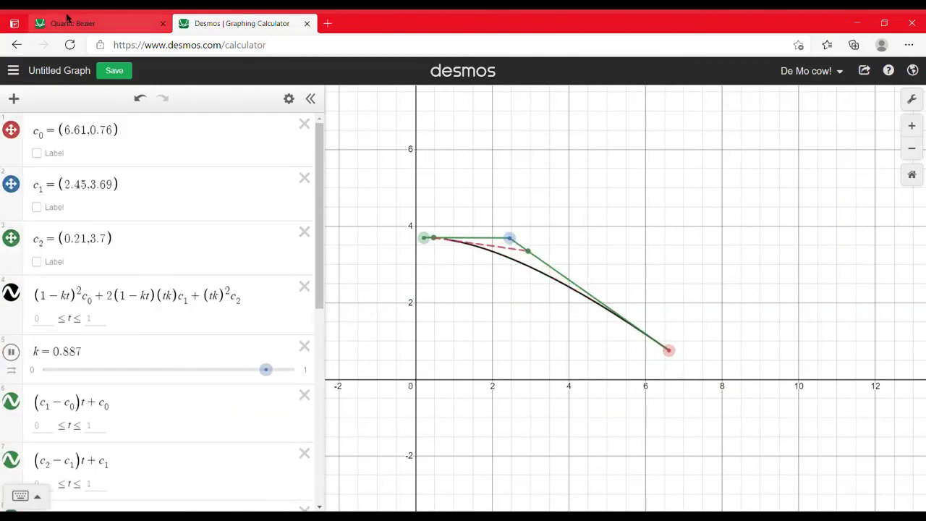
- Switch to the Quartic Bezier graph and move control point c2 to (7.14, −4.7) and c3 to (8.59, 2.58)
left_click(69, 20)
scroll(416, 311, "down", 3)
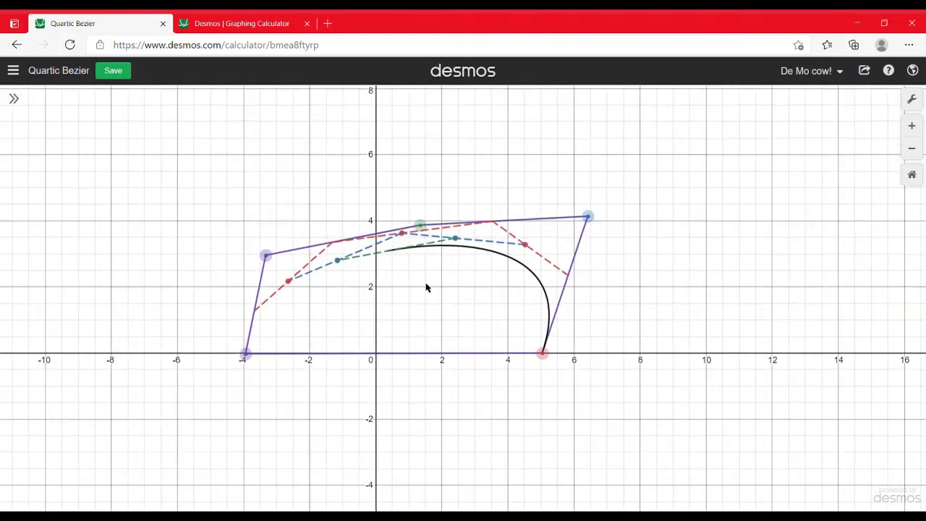
left_click_drag(423, 246, 623, 447)
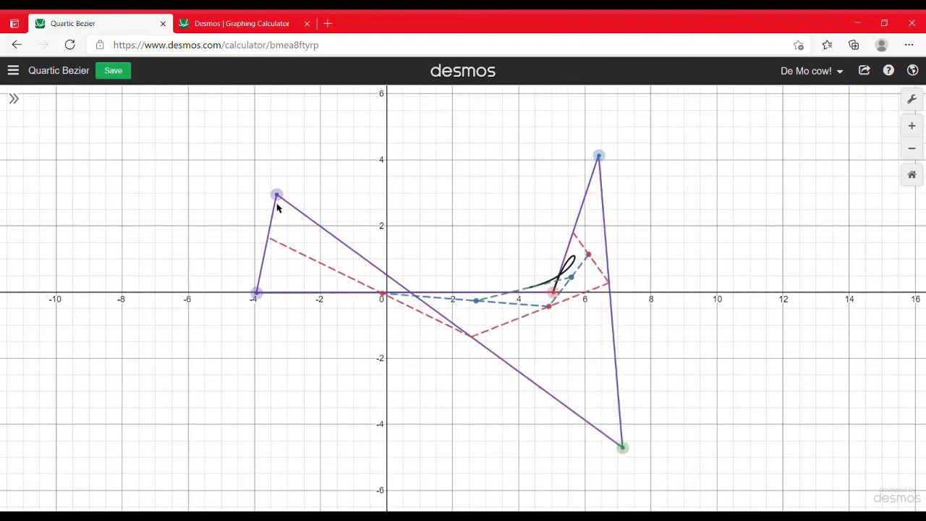
left_click_drag(276, 194, 672, 209)
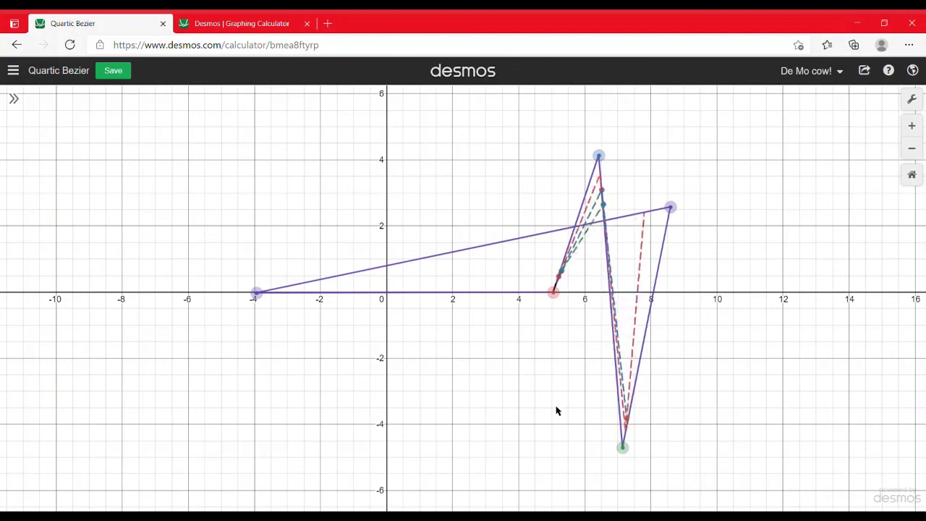
- Show and widen the expression list, review the quartic Bezier's construction expressions down to the last one, and hide the list again
left_click(14, 98)
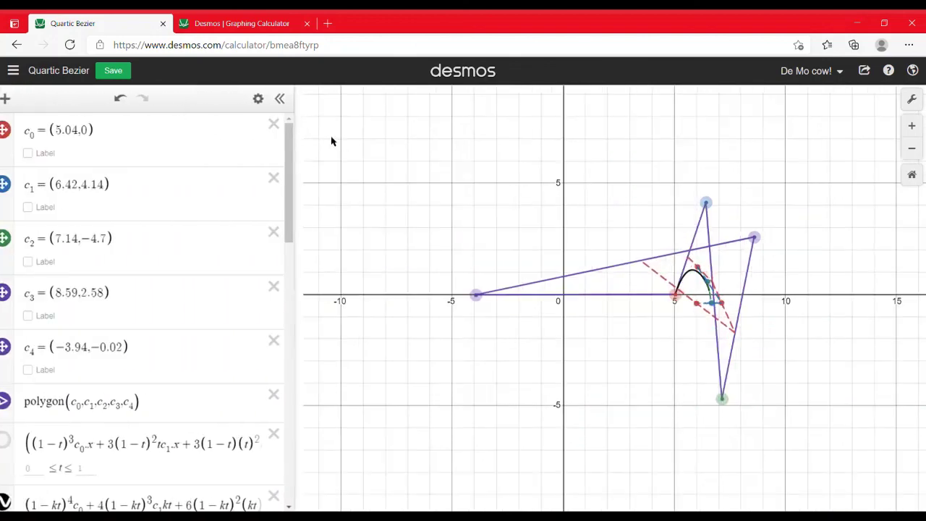
left_click_drag(309, 97, 839, 143)
scroll(393, 320, "down", 10)
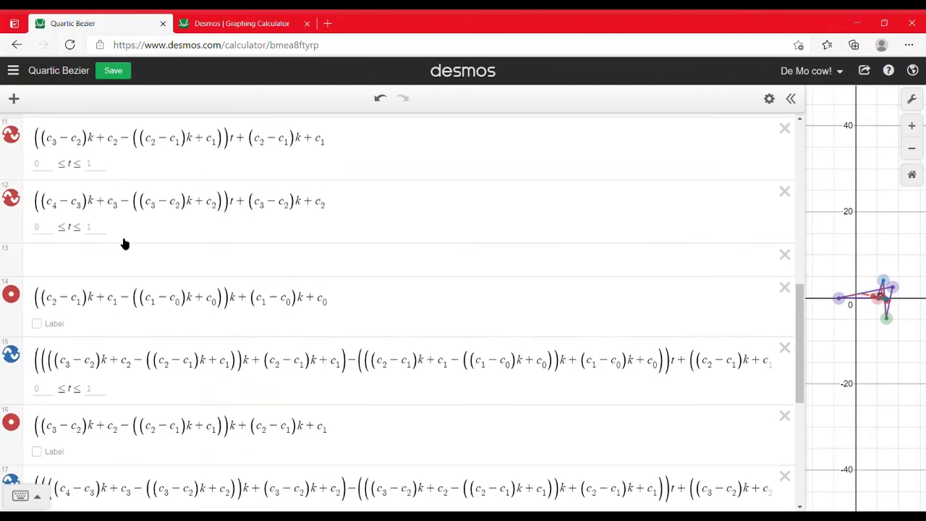
scroll(116, 260, "down", 2)
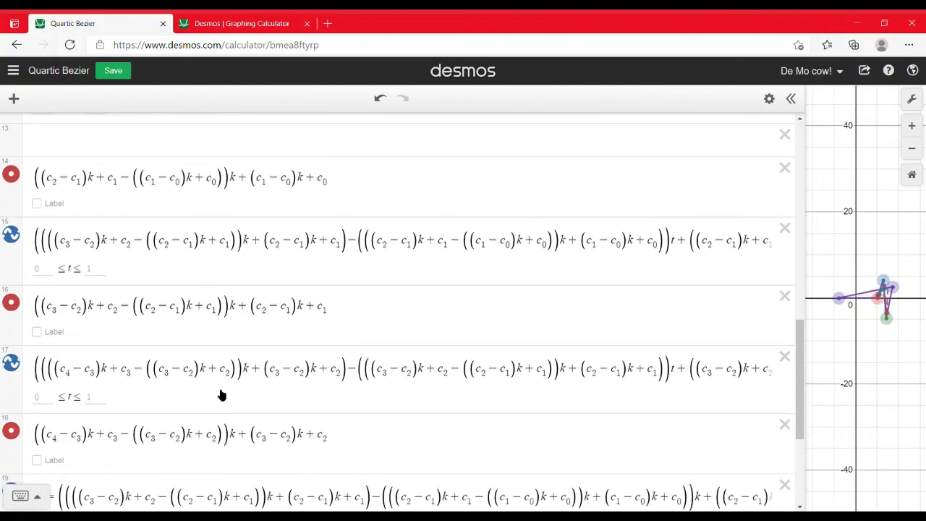
scroll(30, 403, "down", 3)
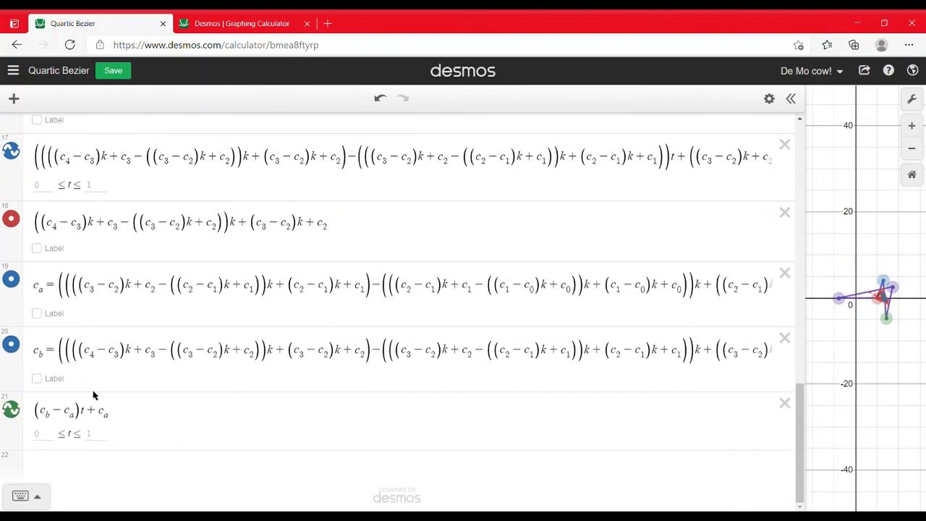
scroll(112, 407, "up", 15)
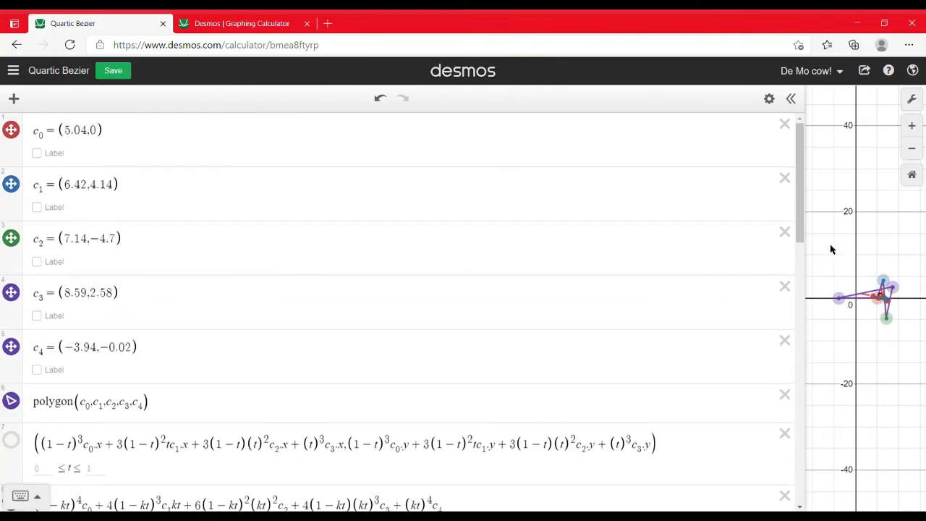
left_click_drag(813, 238, 120, 243)
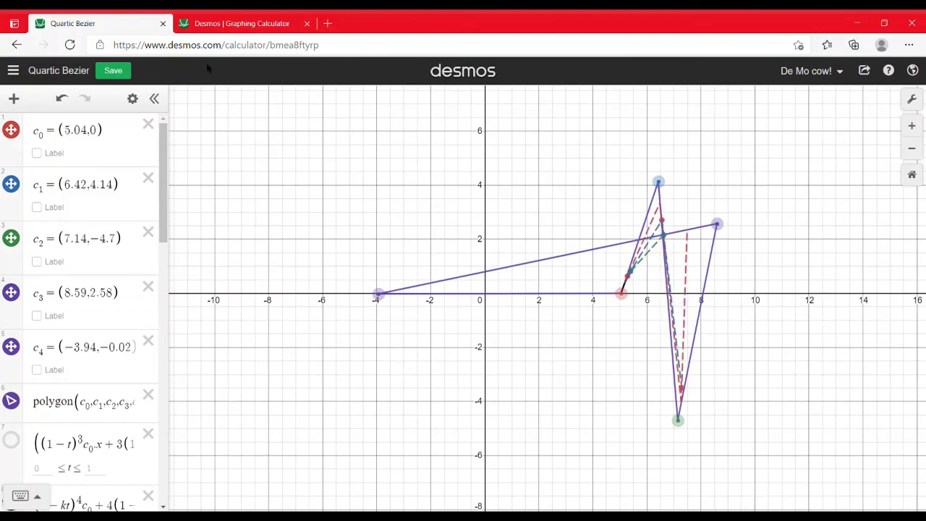
left_click(163, 101)
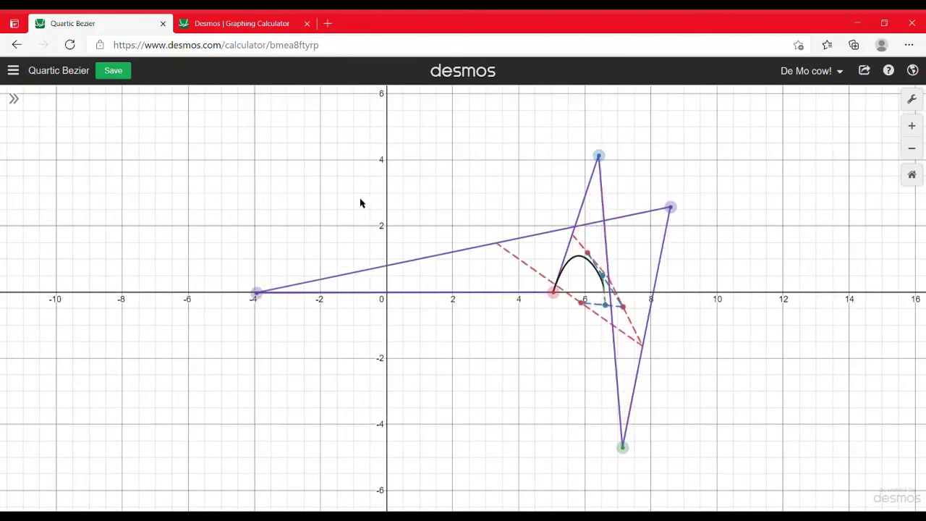